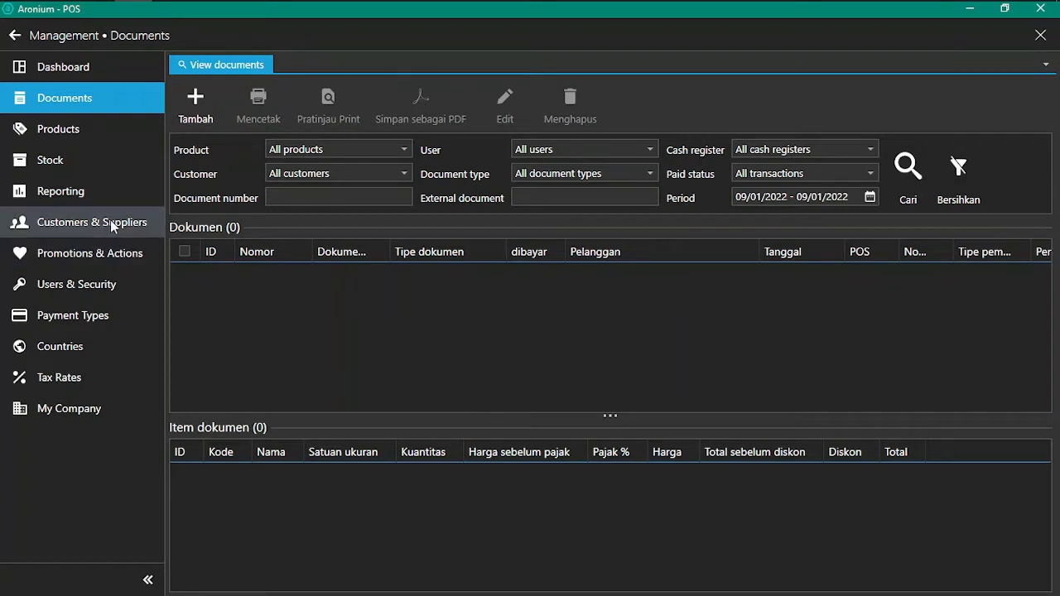
Step: Start a new customer/supplier record and turn off its Customer option
{"action": "left_click", "coordinate": [61, 221]}
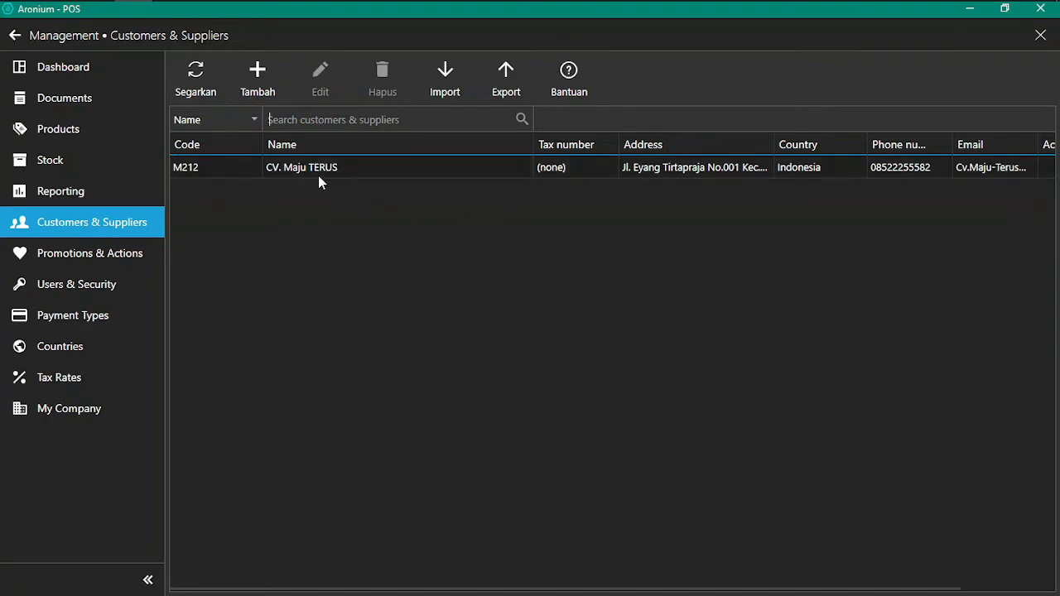
{"action": "left_click", "coordinate": [254, 78]}
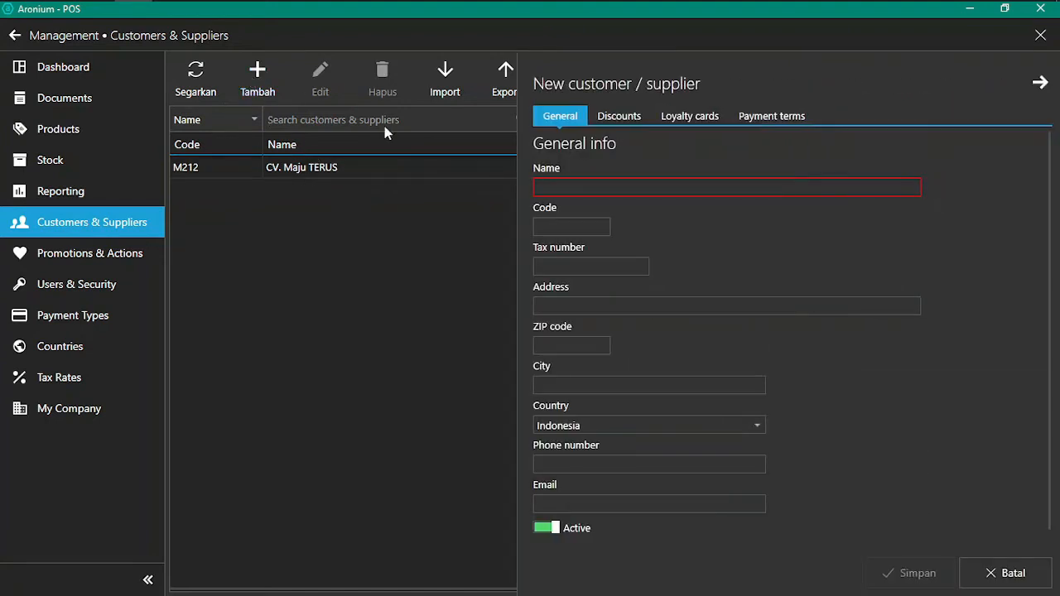
{"action": "scroll", "coordinate": [687, 314], "scroll_direction": "down", "scroll_amount": 1}
{"action": "scroll", "coordinate": [679, 393], "scroll_direction": "up", "scroll_amount": 1}
{"action": "scroll", "coordinate": [654, 397], "scroll_direction": "down", "scroll_amount": 1}
{"action": "left_click", "coordinate": [646, 444]}
{"action": "key", "text": "Tab"}
{"action": "scroll", "coordinate": [650, 520], "scroll_direction": "up", "scroll_amount": 1}
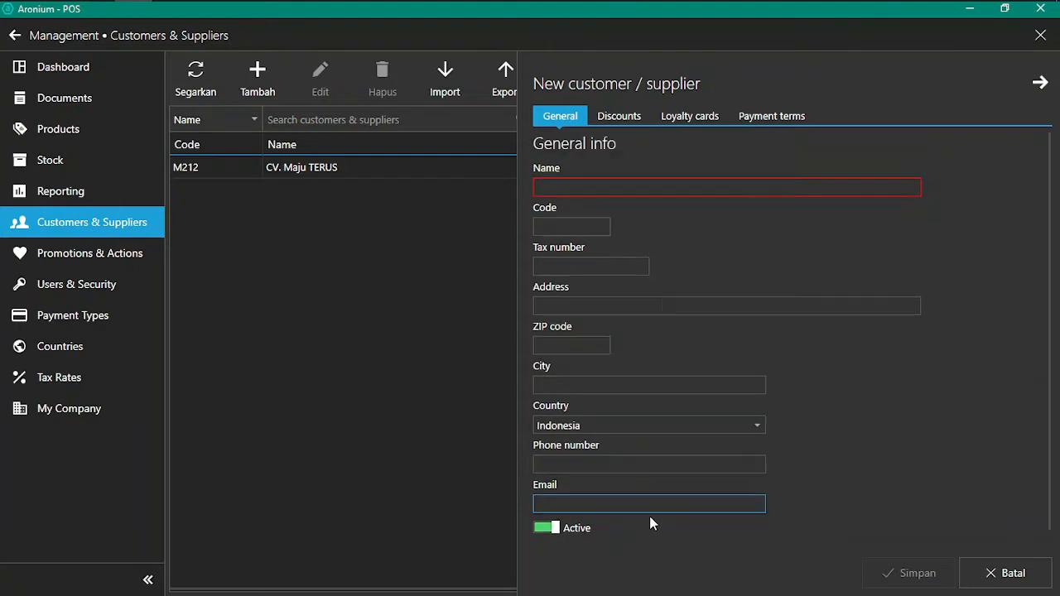
{"action": "scroll", "coordinate": [616, 331], "scroll_direction": "down", "scroll_amount": 1}
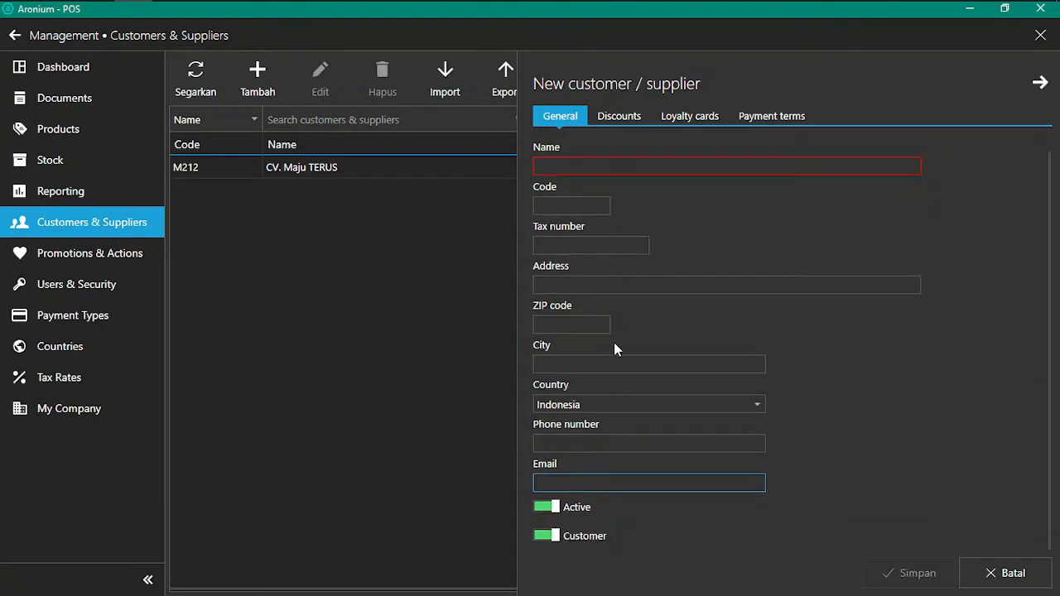
{"action": "left_click", "coordinate": [552, 537]}
{"action": "scroll", "coordinate": [580, 497], "scroll_direction": "up", "scroll_amount": 1}
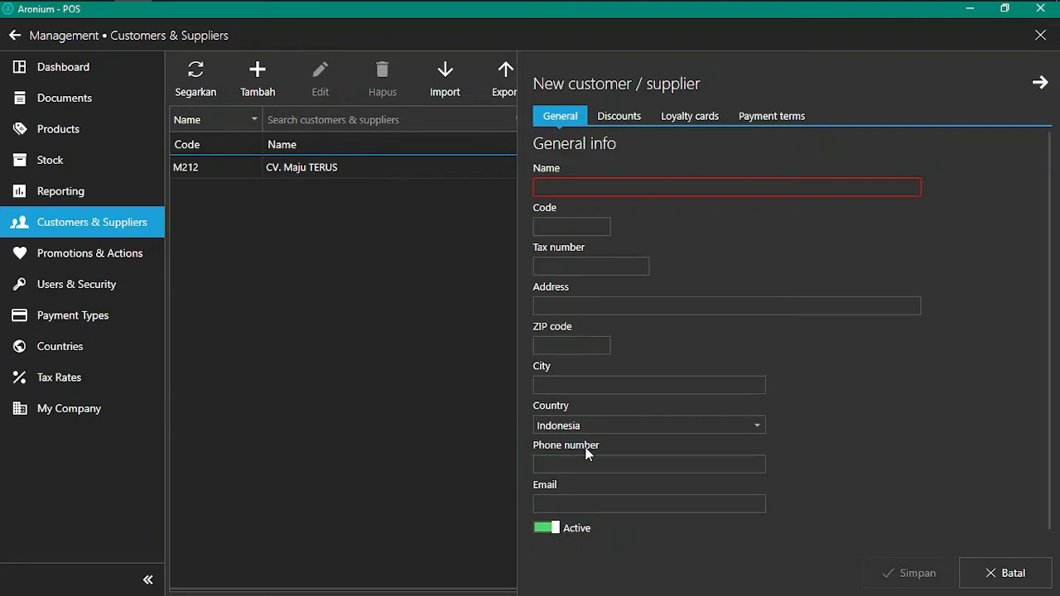
Step: Review the discounts, loyalty cards, payment terms and general sections of the new supplier form, and close it without saving
{"action": "left_click", "coordinate": [619, 116]}
{"action": "left_click", "coordinate": [696, 117]}
{"action": "left_click", "coordinate": [761, 117]}
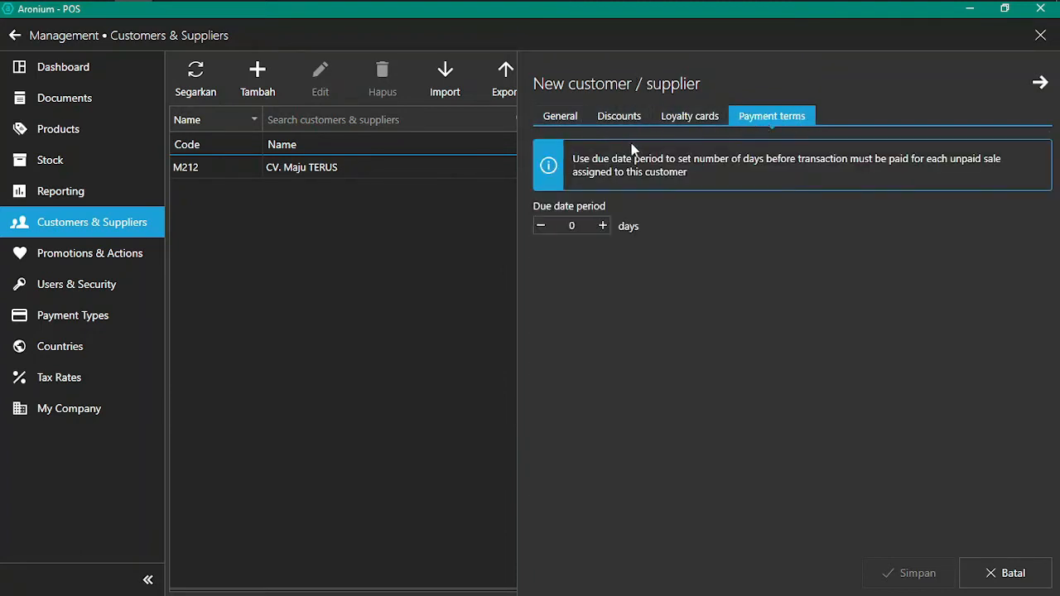
{"action": "left_click", "coordinate": [563, 115]}
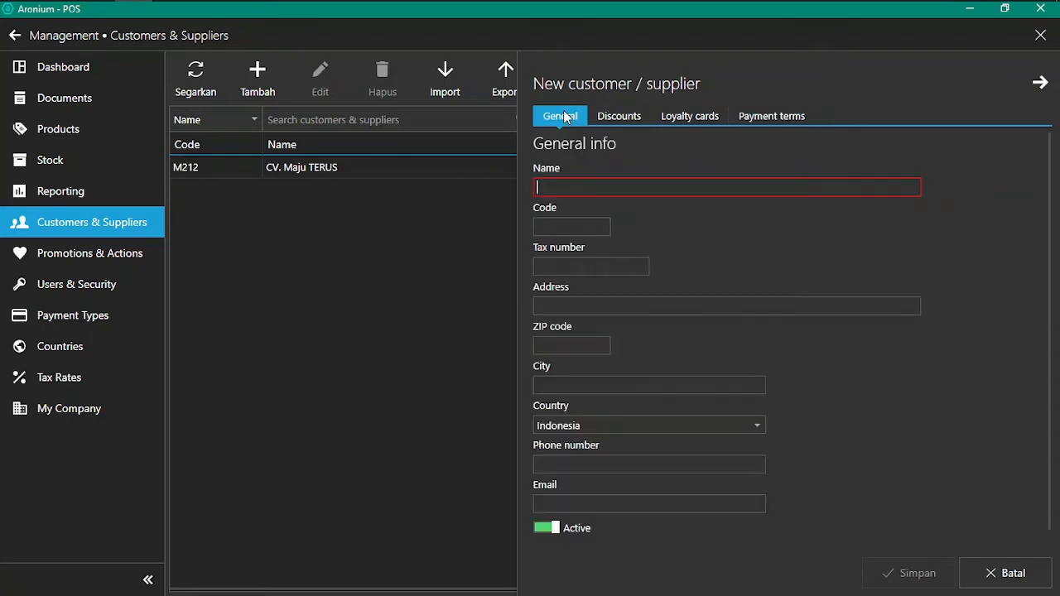
{"action": "scroll", "coordinate": [878, 252], "scroll_direction": "down", "scroll_amount": 1}
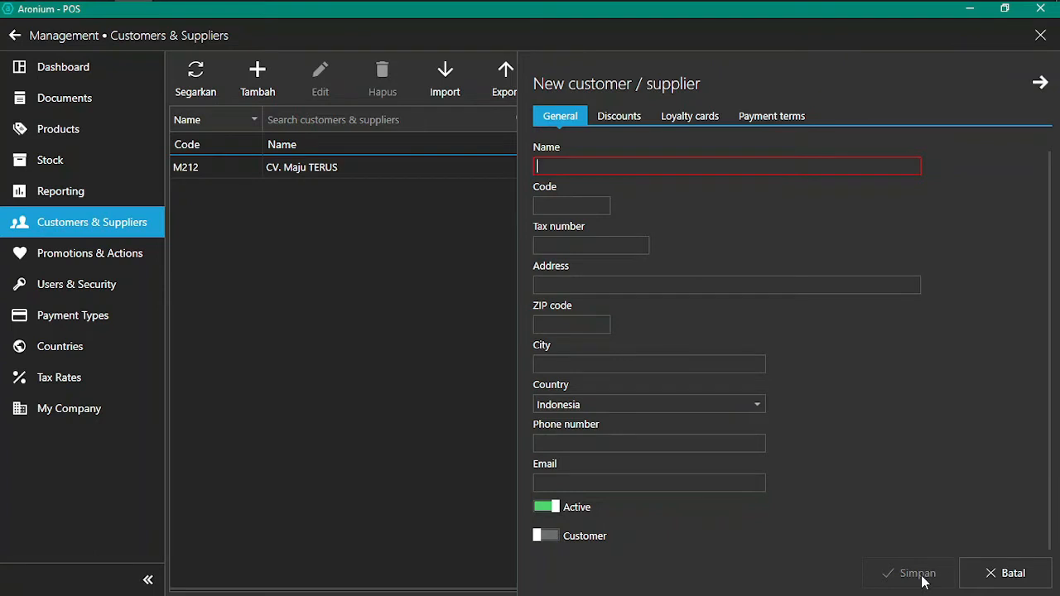
{"action": "left_click", "coordinate": [342, 418]}
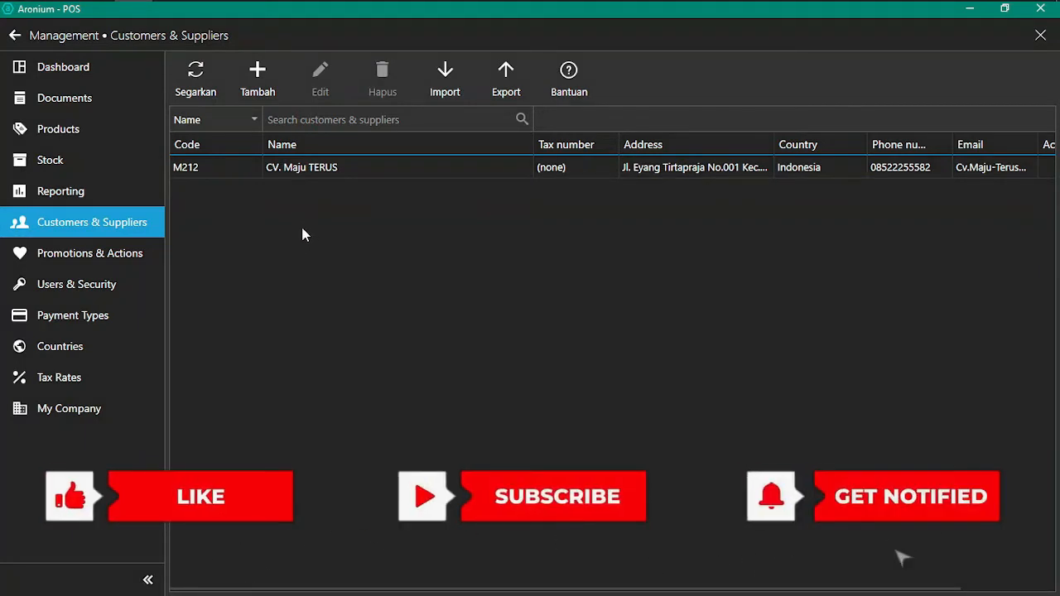
Step: Check the stock quantities of AGARASA MELON 10G, AGARASA MELON 6SX10G and AGARASA PLAIN 10G in the COKELAT group
{"action": "left_click", "coordinate": [58, 163]}
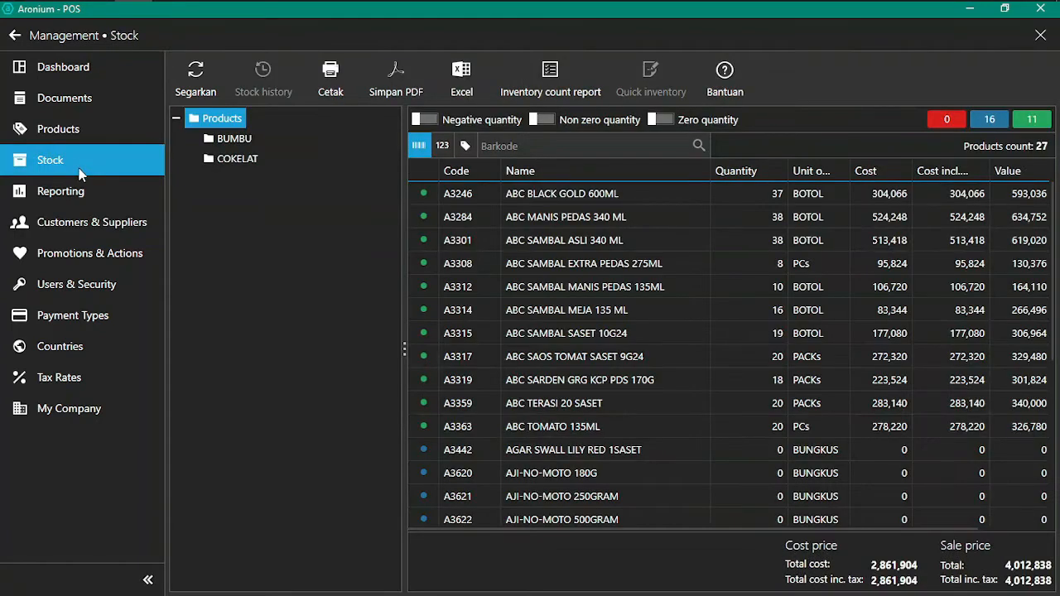
{"action": "left_click", "coordinate": [235, 159]}
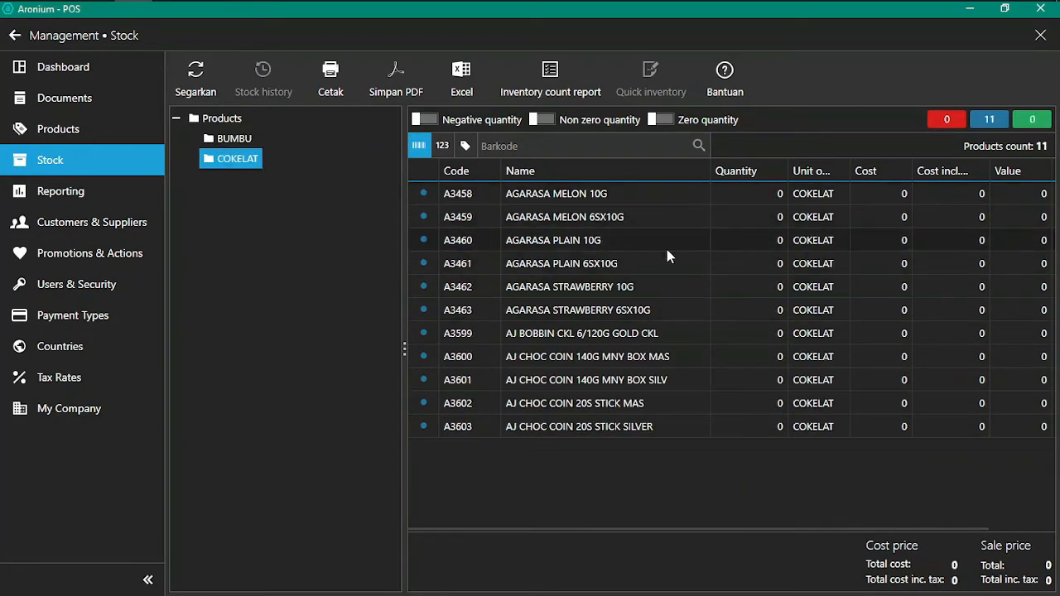
{"action": "left_click", "coordinate": [598, 199]}
{"action": "left_click", "coordinate": [571, 240]}
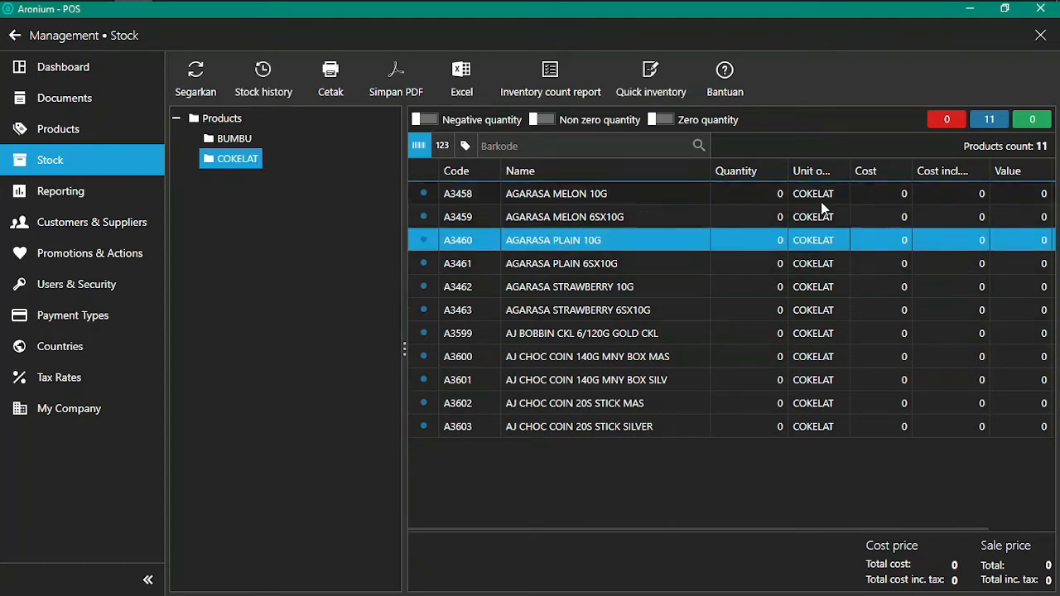
{"action": "left_click", "coordinate": [591, 203]}
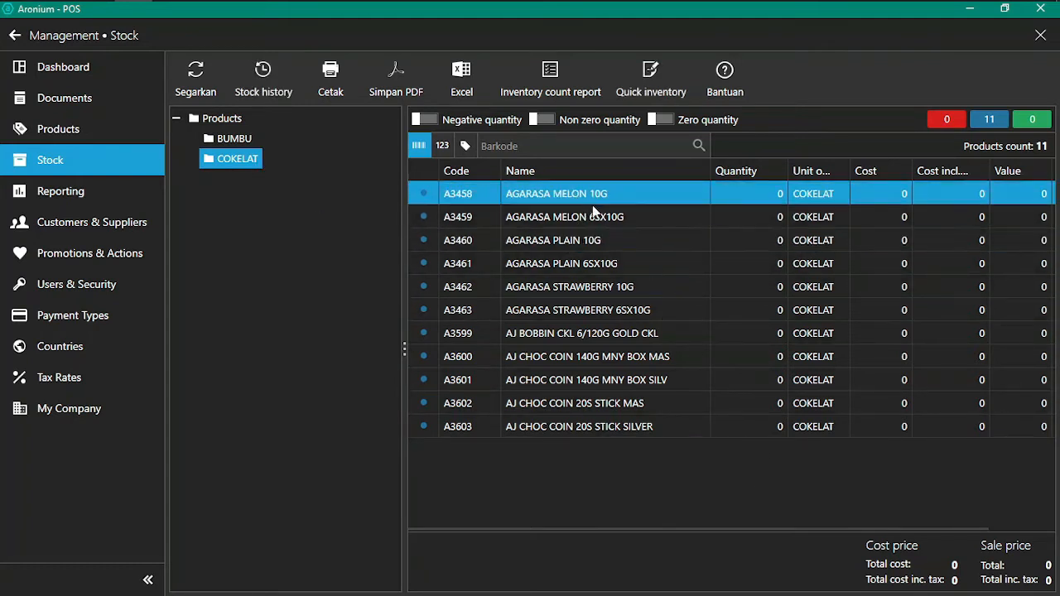
{"action": "left_click", "coordinate": [595, 219]}
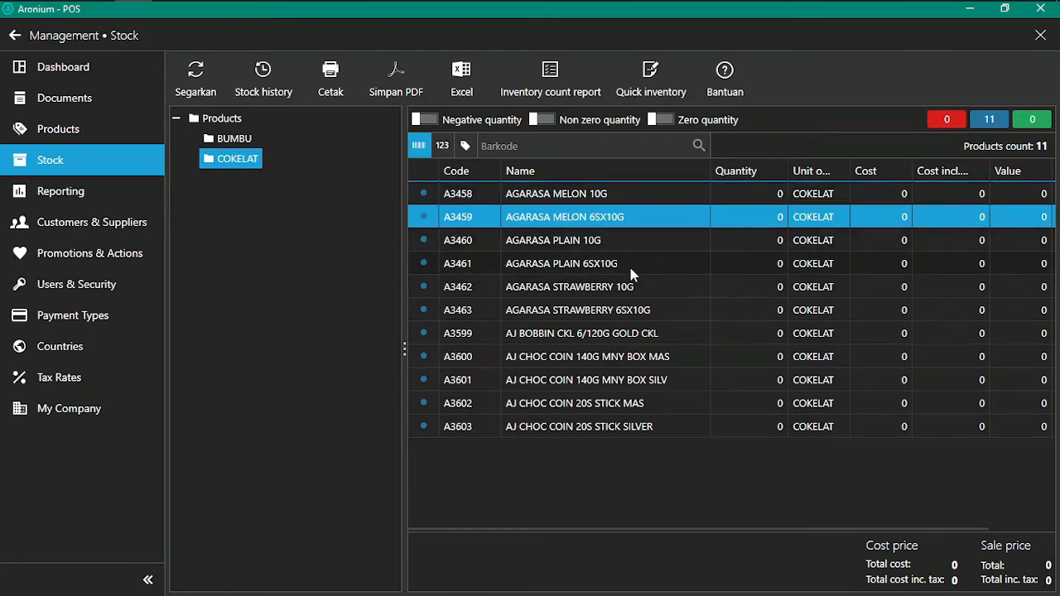
{"action": "left_click", "coordinate": [584, 199]}
{"action": "left_click", "coordinate": [592, 220]}
{"action": "left_click", "coordinate": [591, 239]}
{"action": "left_click", "coordinate": [587, 198]}
{"action": "left_click", "coordinate": [584, 217]}
{"action": "left_click", "coordinate": [585, 241]}
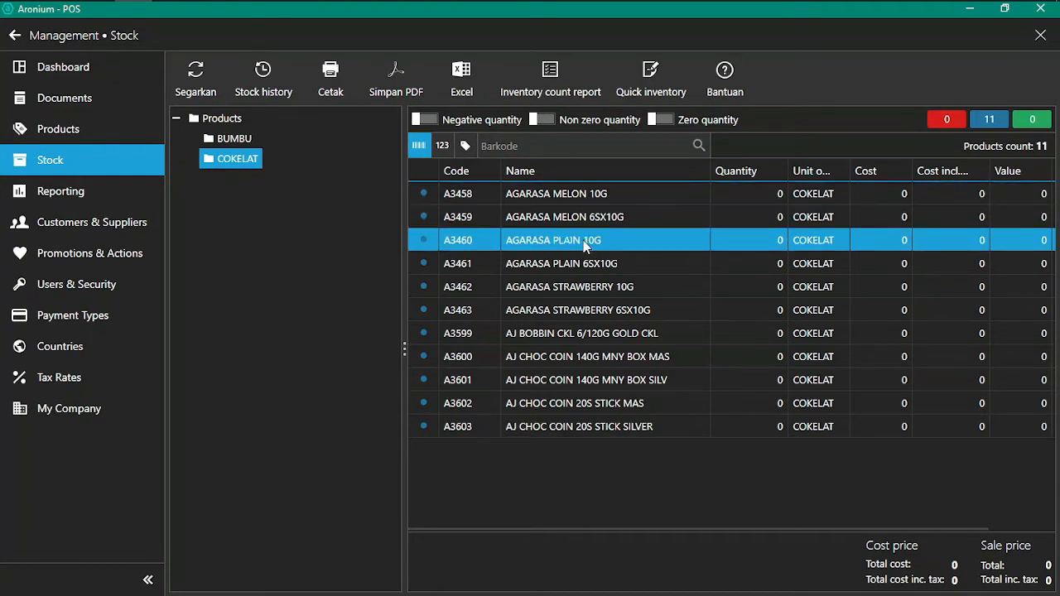
Step: Check the cost and sale prices of the AGARASA MELON items in the product catalogue's COKELAT group
{"action": "left_click", "coordinate": [79, 126]}
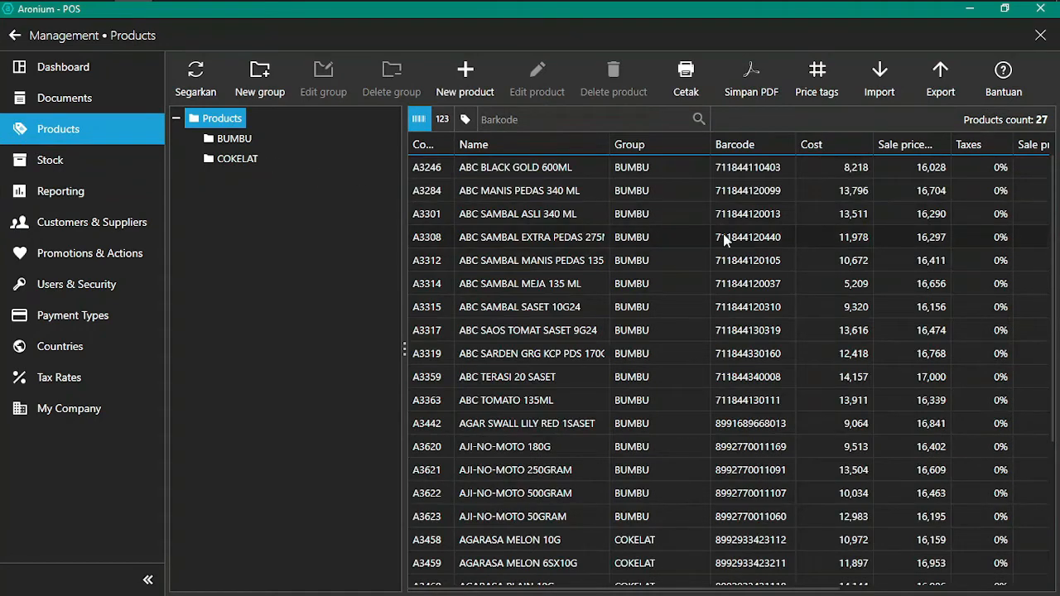
{"action": "left_click", "coordinate": [226, 161]}
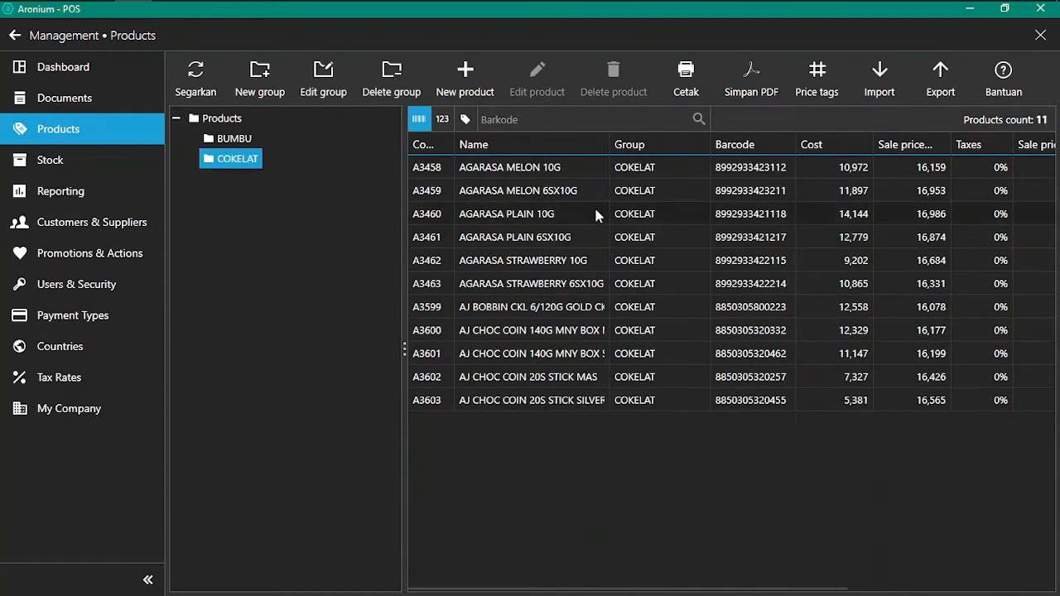
{"action": "left_click", "coordinate": [504, 170]}
{"action": "left_click", "coordinate": [504, 191]}
{"action": "left_click", "coordinate": [852, 176]}
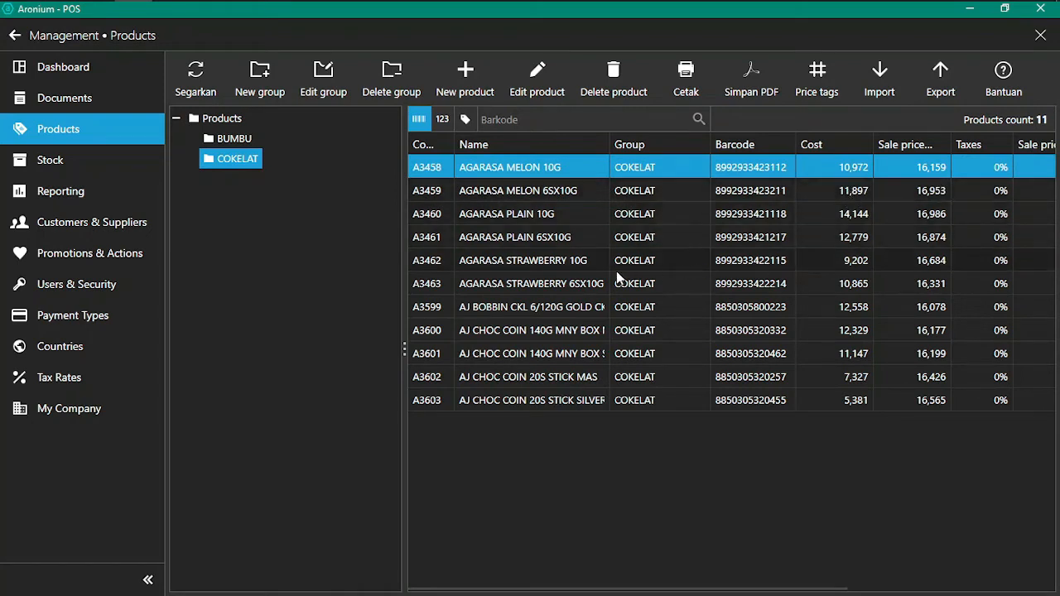
Step: Create a new document of type 100 - Purchase from the Expenses category
{"action": "left_click", "coordinate": [83, 104]}
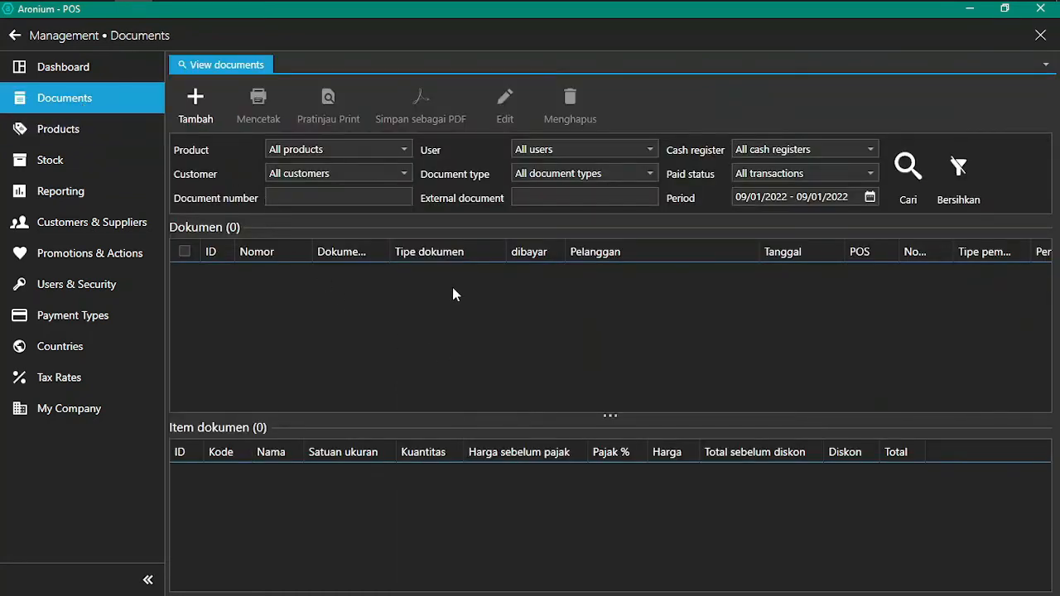
{"action": "left_click", "coordinate": [202, 112]}
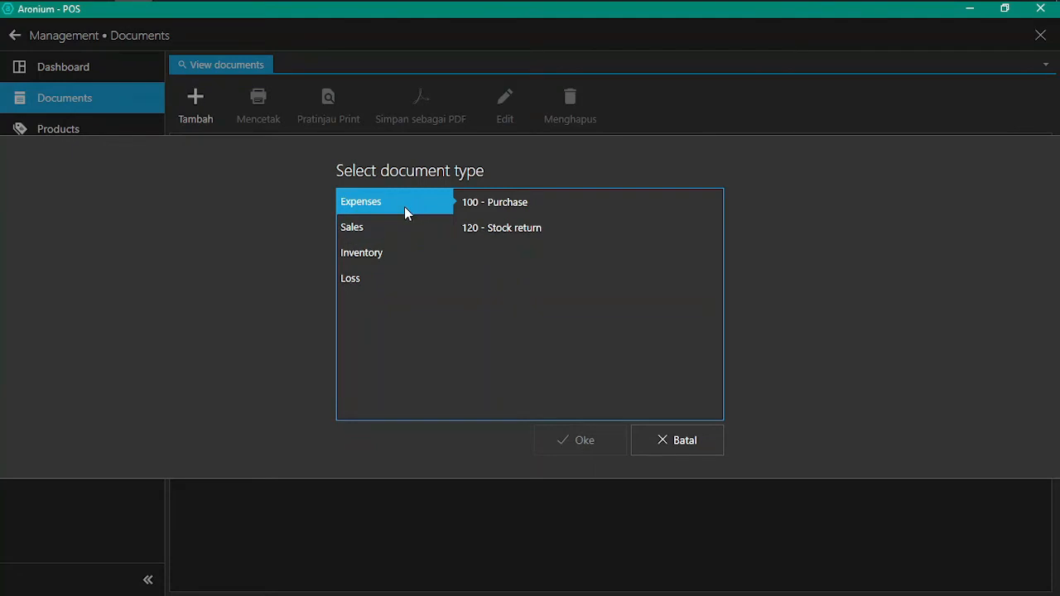
{"action": "left_click", "coordinate": [506, 210]}
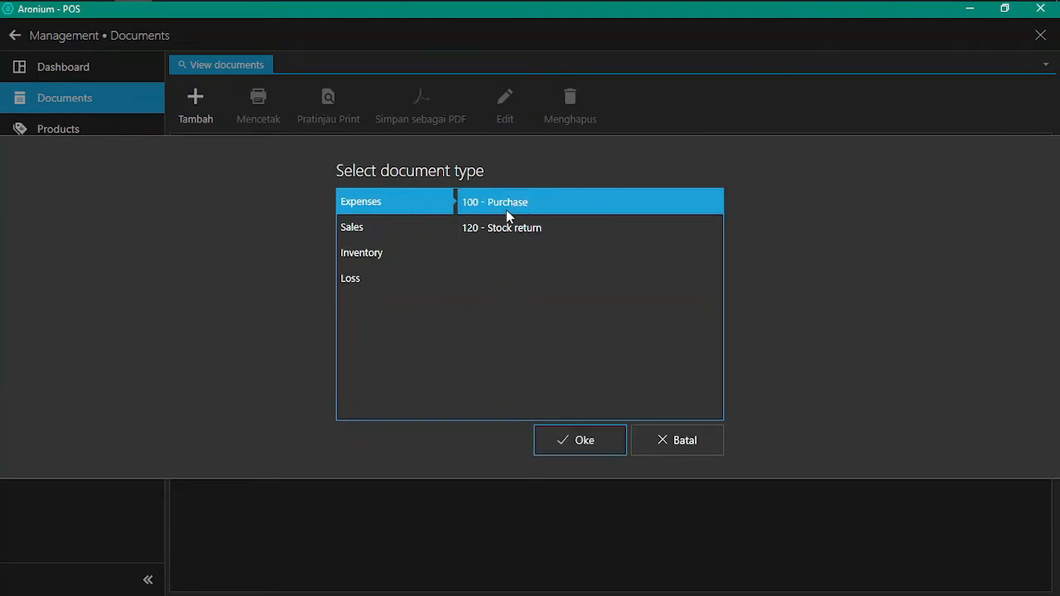
{"action": "left_click", "coordinate": [571, 433]}
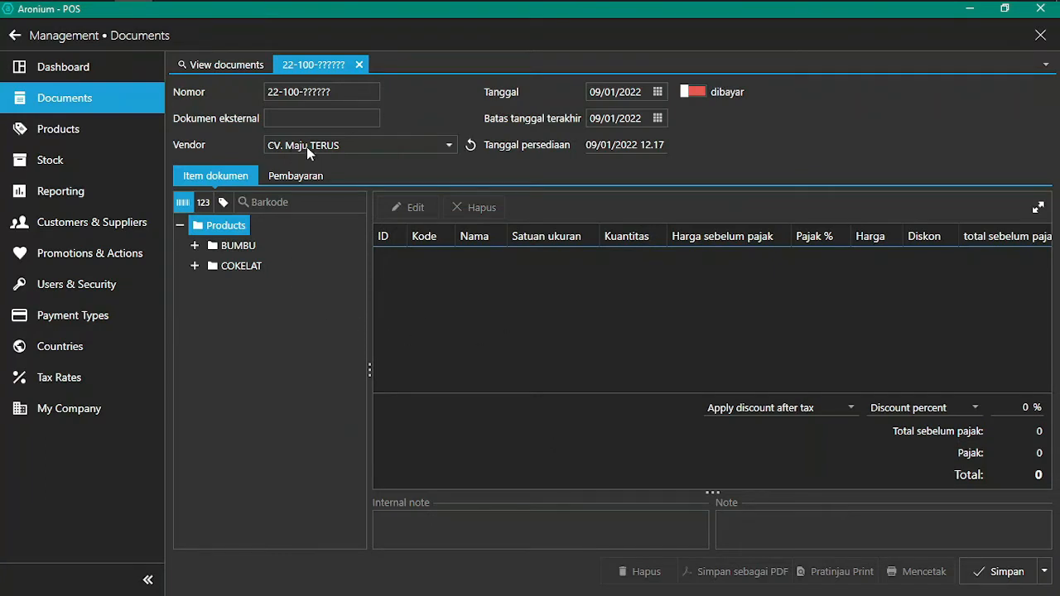
Step: Keep CV. Maju TERUS as the purchase's vendor and enter m2121 as its external document number
{"action": "left_click", "coordinate": [370, 145]}
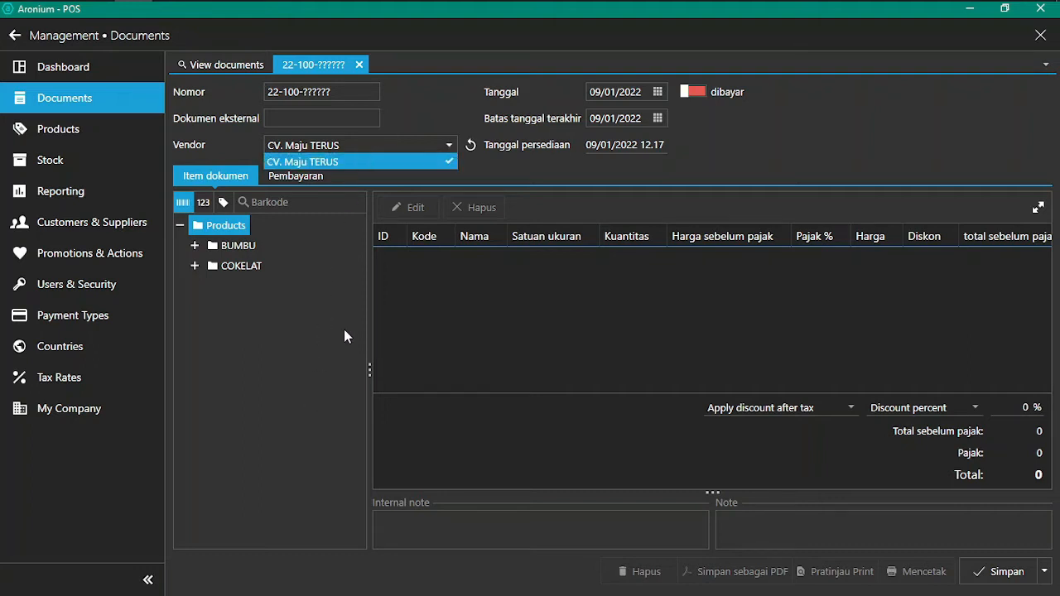
{"action": "left_click", "coordinate": [304, 337]}
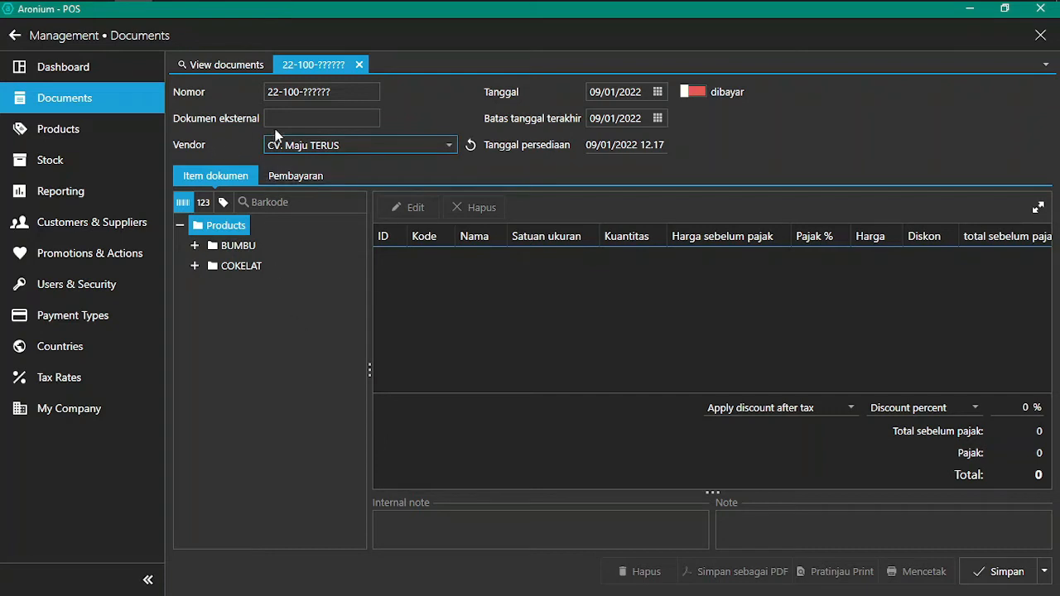
{"action": "left_click", "coordinate": [321, 120]}
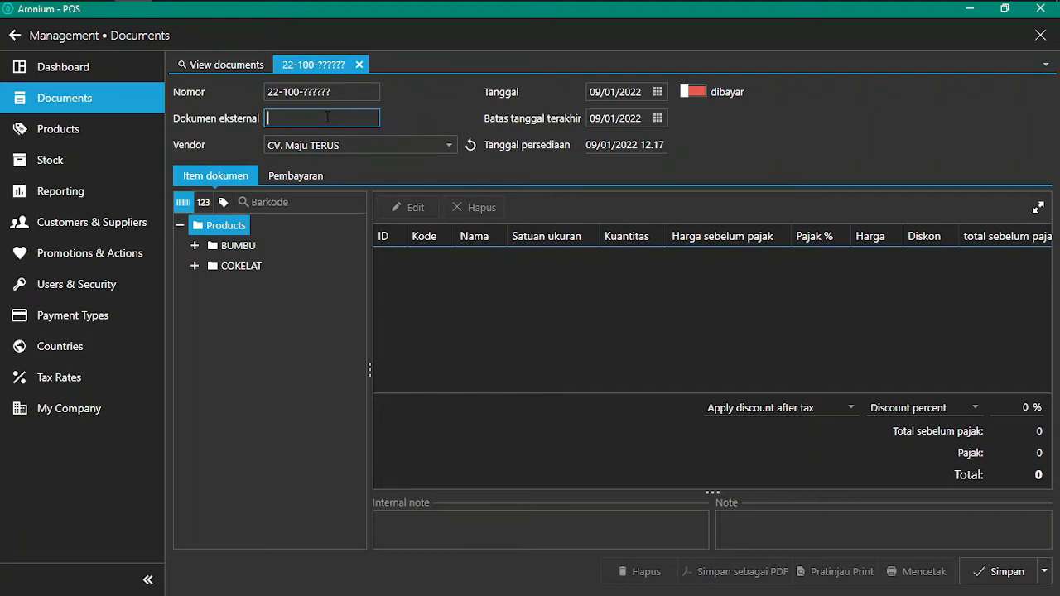
{"action": "type", "text": "m2121"}
Step: Add AGARASA MELON 10G from the COKELAT group to the purchase with a quantity of 50
{"action": "double_click", "coordinate": [255, 272]}
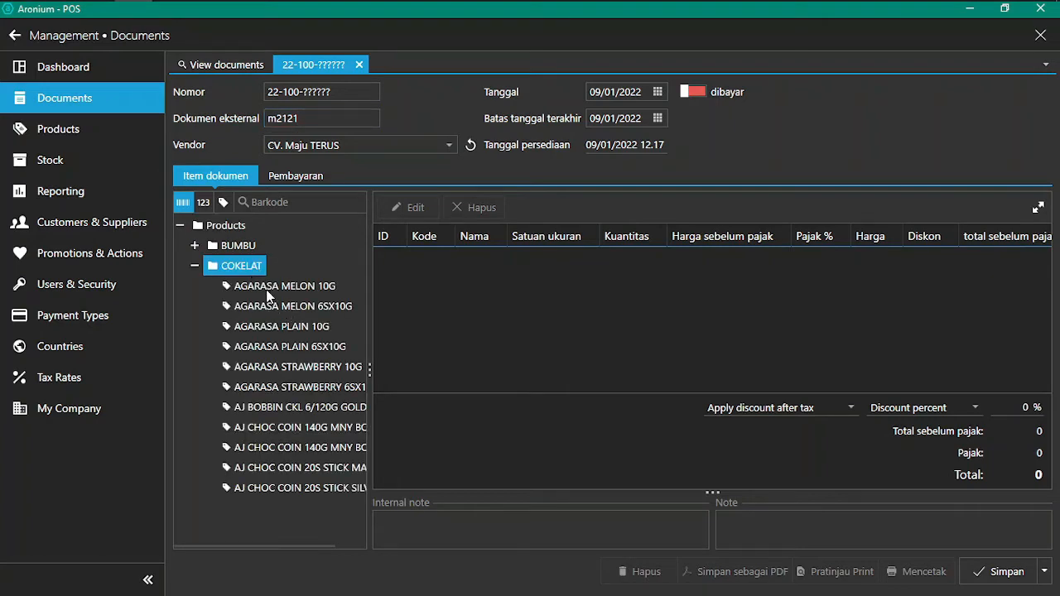
{"action": "double_click", "coordinate": [268, 288]}
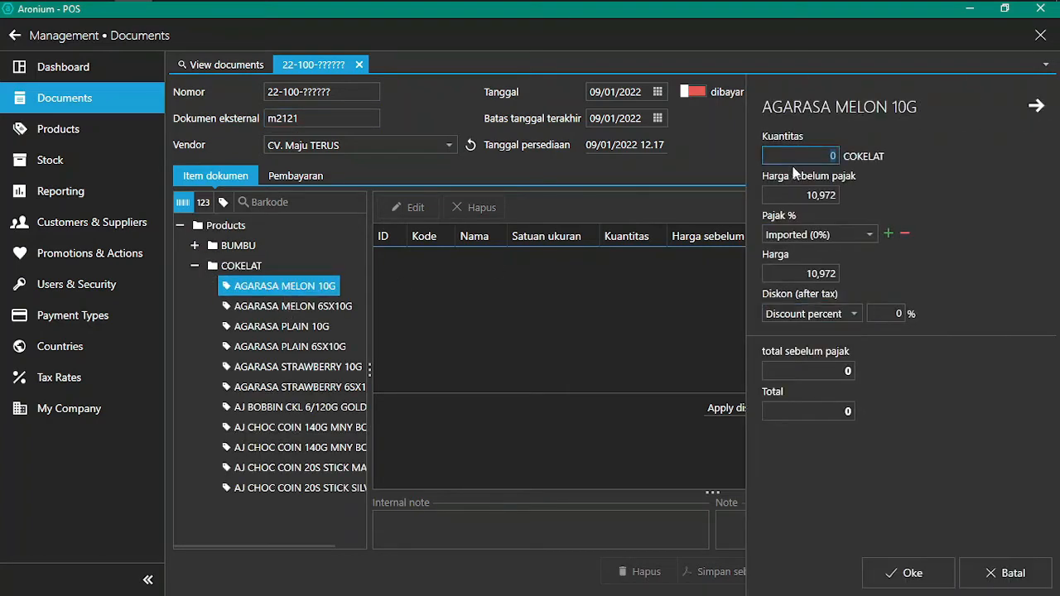
{"action": "type", "text": "550"}
{"action": "key", "text": "BackSpace"}
{"action": "key", "text": "BackSpace"}
{"action": "type", "text": "0"}
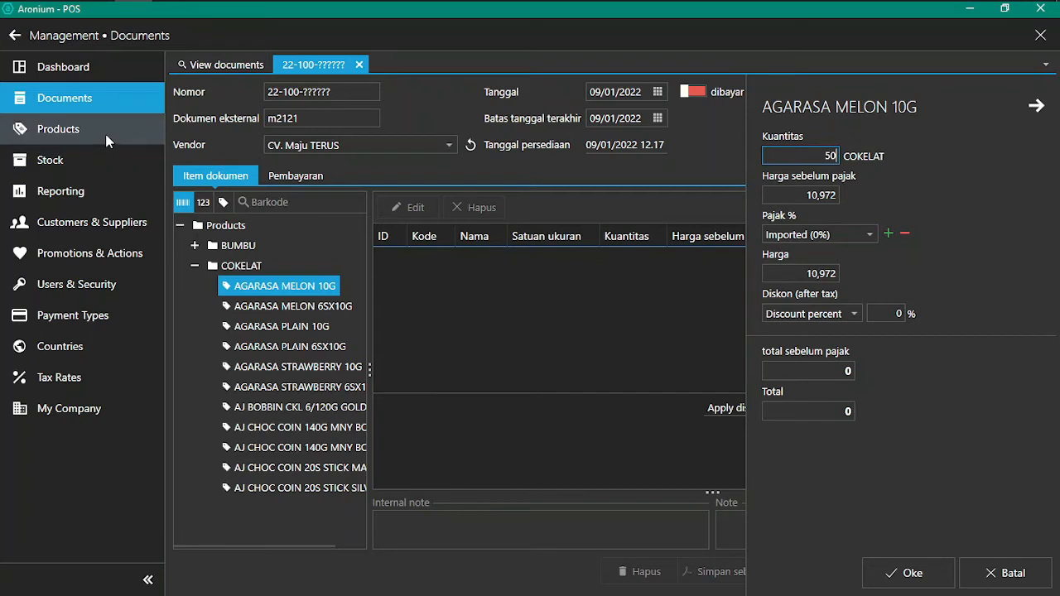
{"action": "left_click", "coordinate": [961, 547]}
{"action": "left_click", "coordinate": [936, 573]}
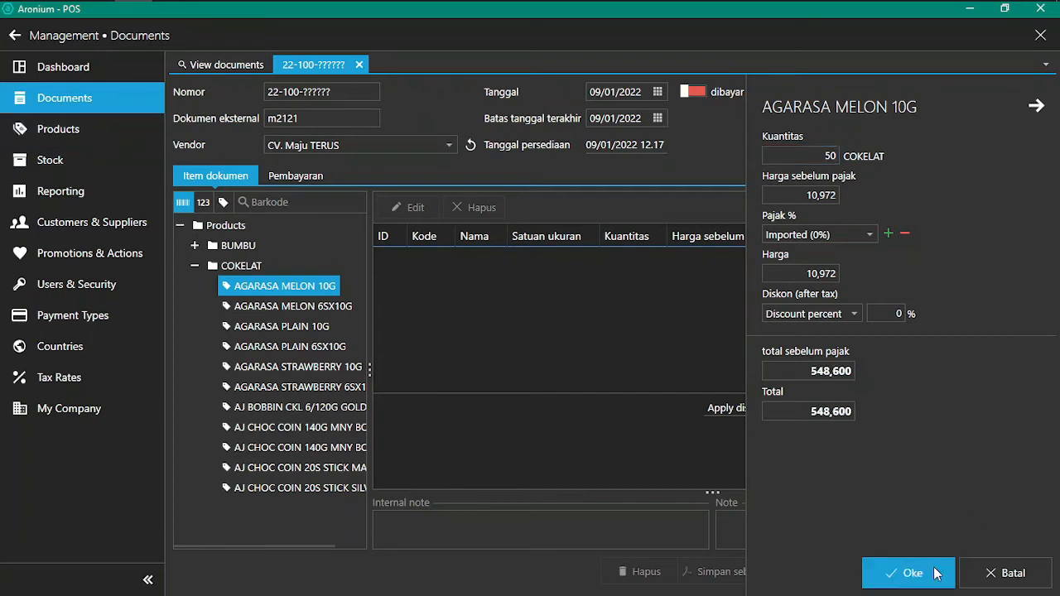
Step: Add AGARASA MELON 6SX10G to the purchase with a quantity of 50
{"action": "left_click", "coordinate": [326, 310]}
{"action": "double_click", "coordinate": [325, 314]}
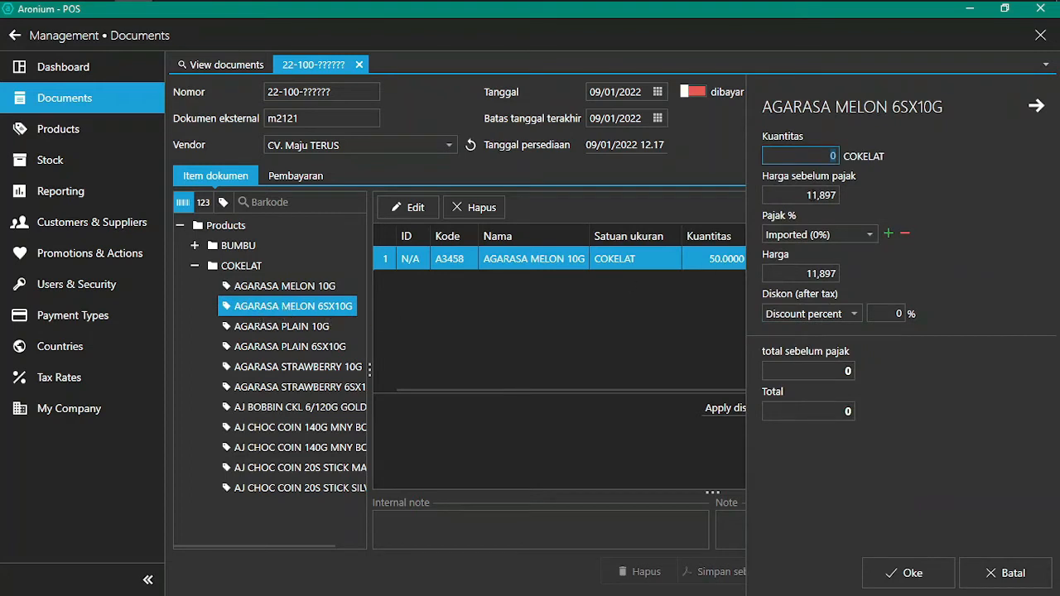
{"action": "type", "text": "50"}
{"action": "left_click", "coordinate": [911, 573]}
Step: Add AGARASA PLAIN 10G to the purchase with a quantity of 50
{"action": "left_click", "coordinate": [287, 326]}
{"action": "double_click", "coordinate": [287, 326]}
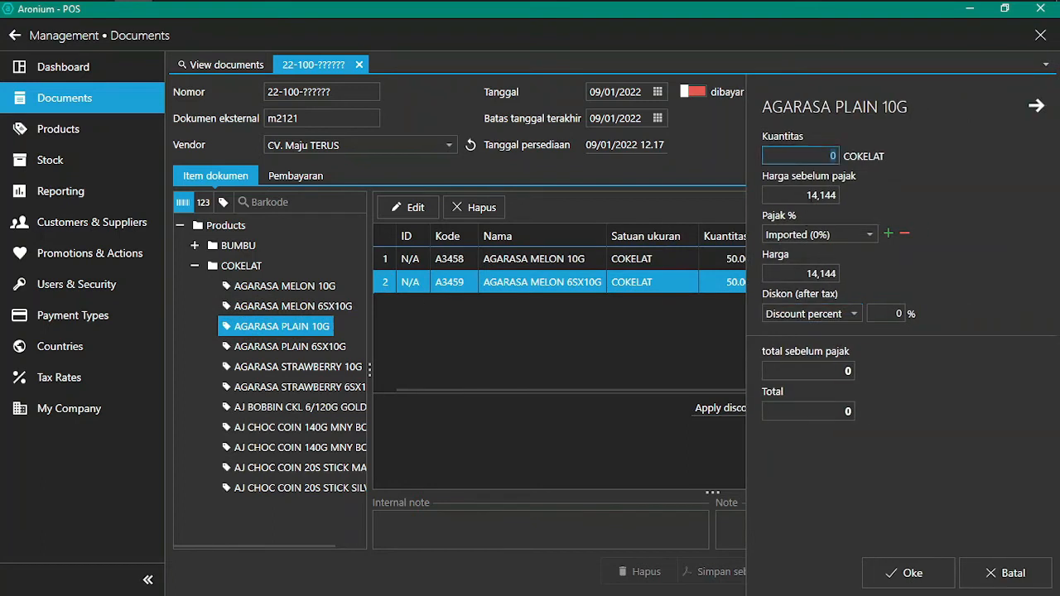
{"action": "type", "text": "50"}
{"action": "left_click", "coordinate": [888, 572]}
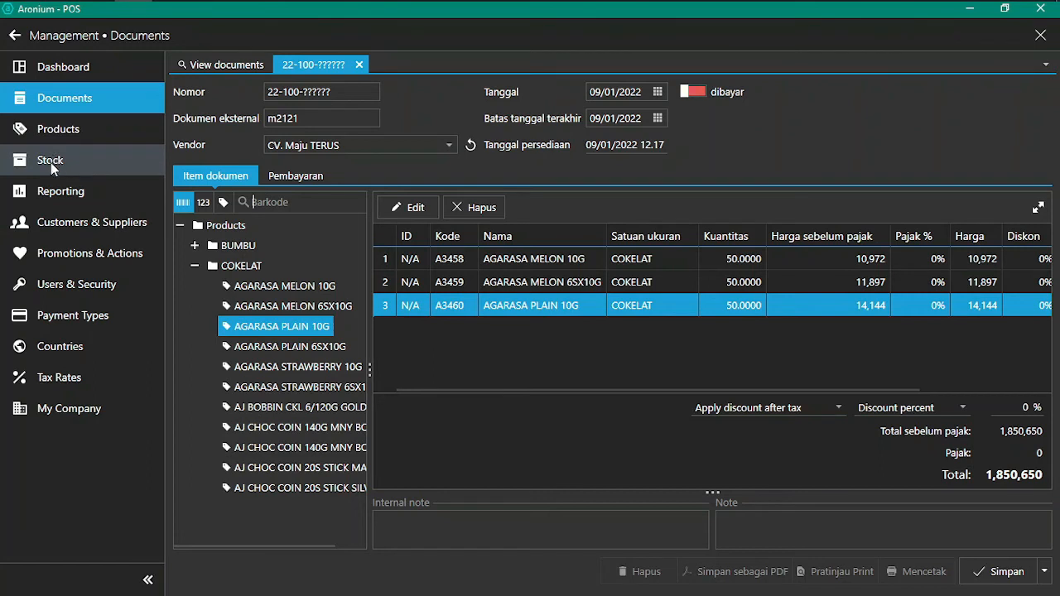
Step: Mark the purchase document as paid, and save and close it
{"action": "left_click", "coordinate": [694, 92]}
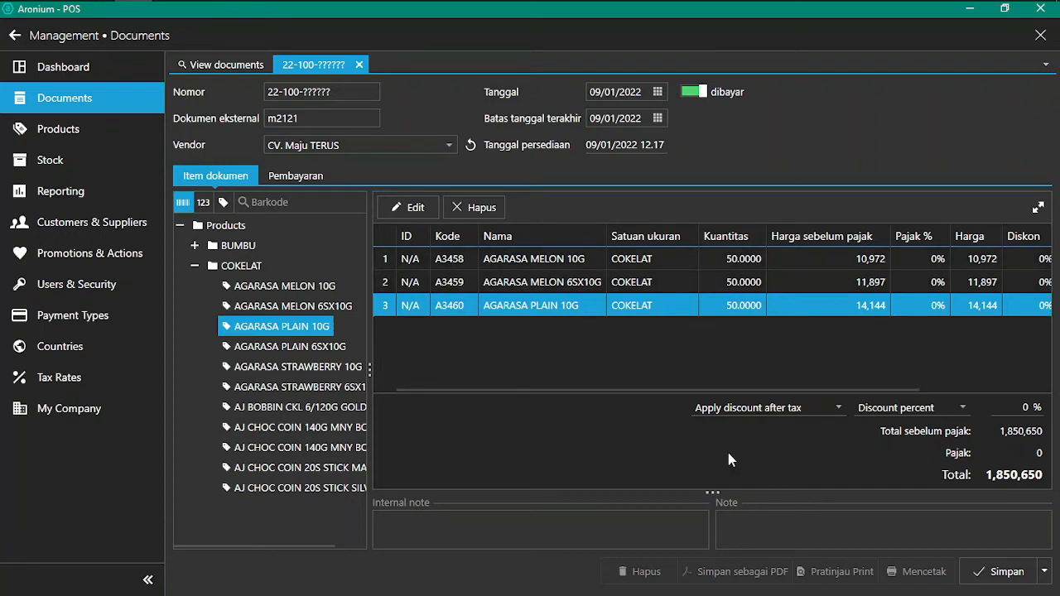
{"action": "left_click", "coordinate": [1046, 572]}
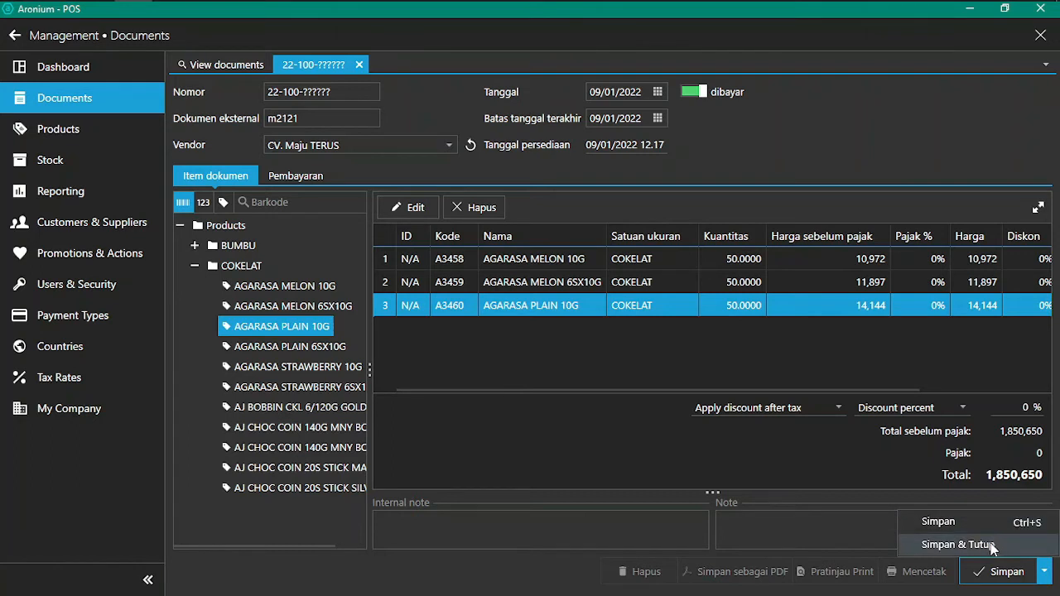
{"action": "left_click", "coordinate": [944, 548]}
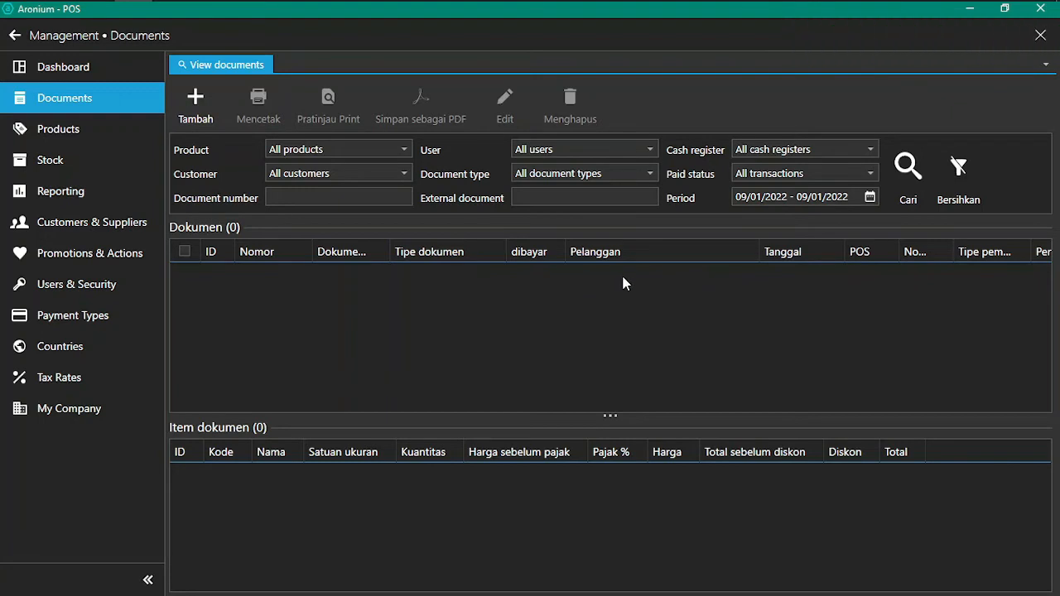
Step: Refresh the stock list and check the quantities of the COKELAT group
{"action": "left_click", "coordinate": [52, 154]}
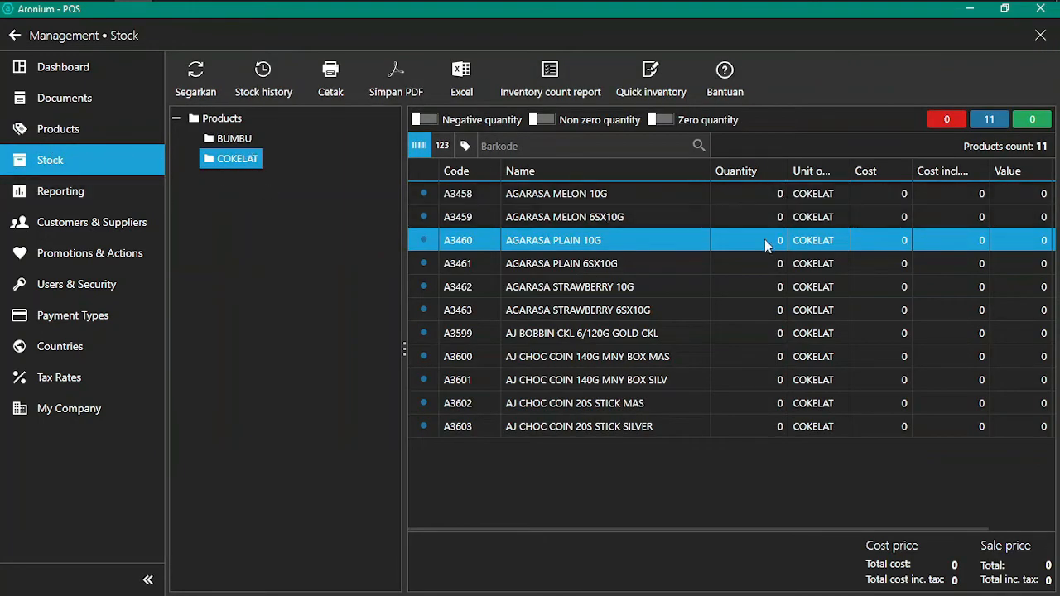
{"action": "left_click", "coordinate": [199, 74]}
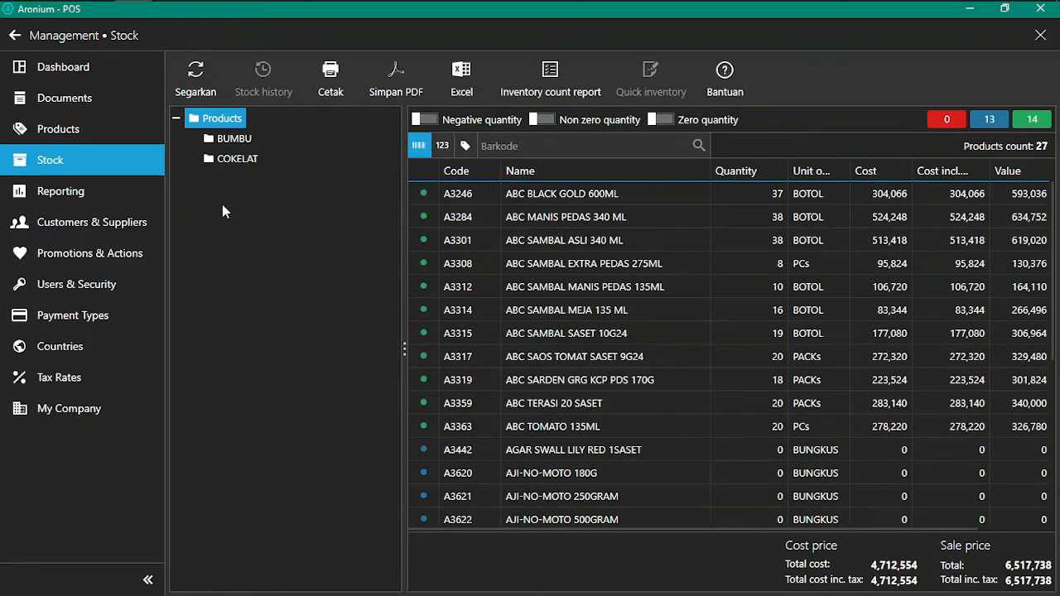
{"action": "left_click", "coordinate": [238, 160]}
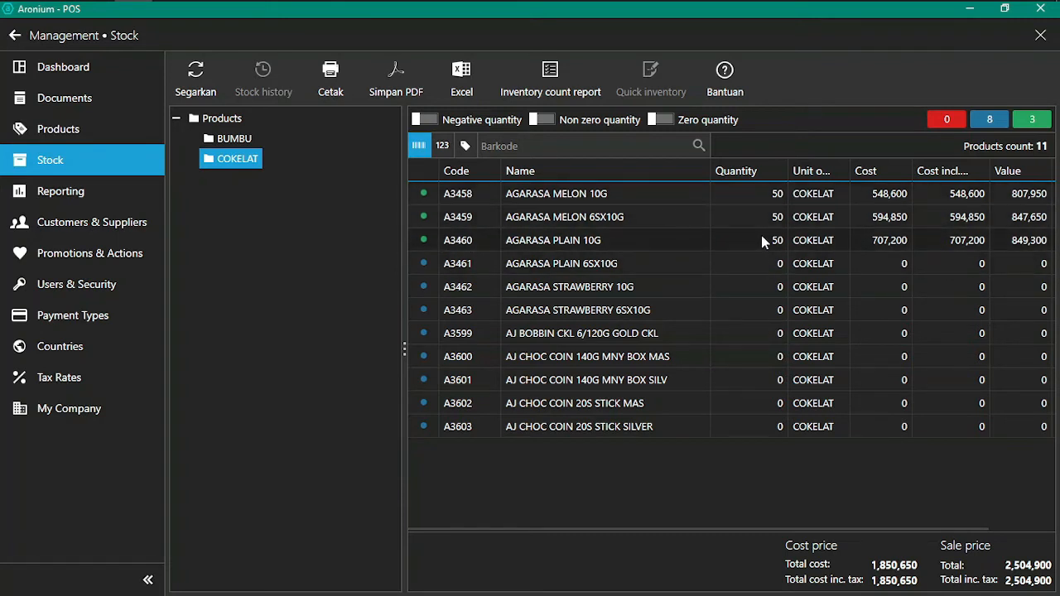
Step: View the stock history of AGARASA MELON 10G from 01/01/2022 to 09/01/2022, and return to the stock list
{"action": "left_click", "coordinate": [606, 196]}
{"action": "right_click", "coordinate": [603, 193]}
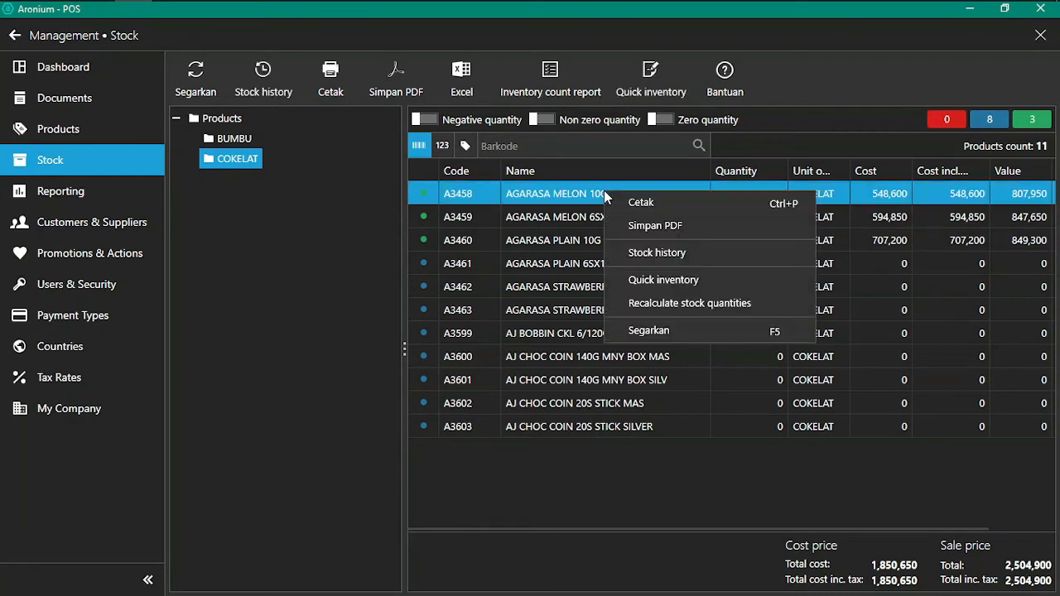
{"action": "left_click", "coordinate": [654, 253]}
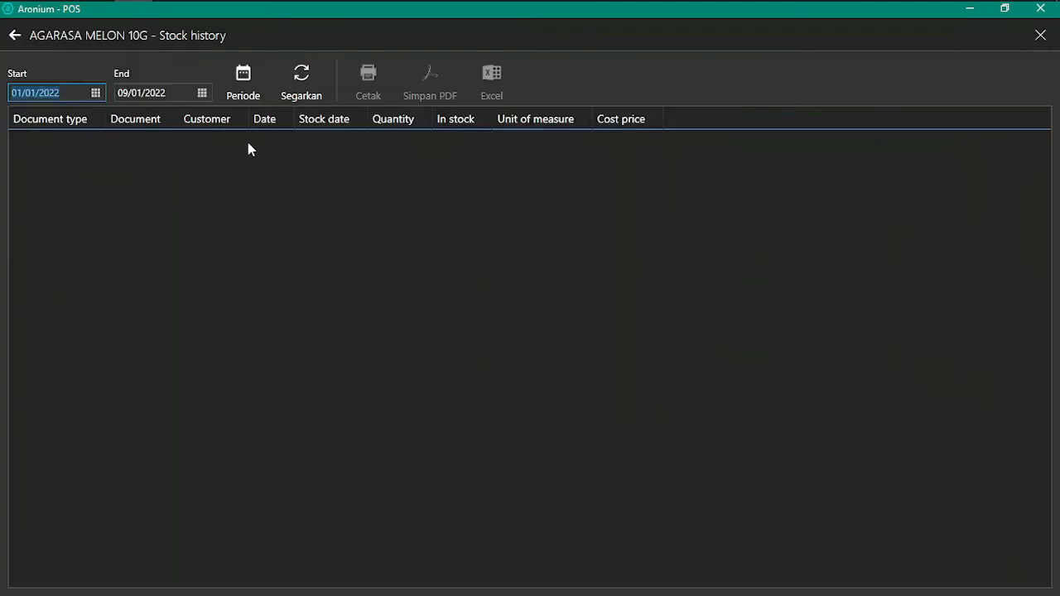
{"action": "left_click", "coordinate": [312, 80]}
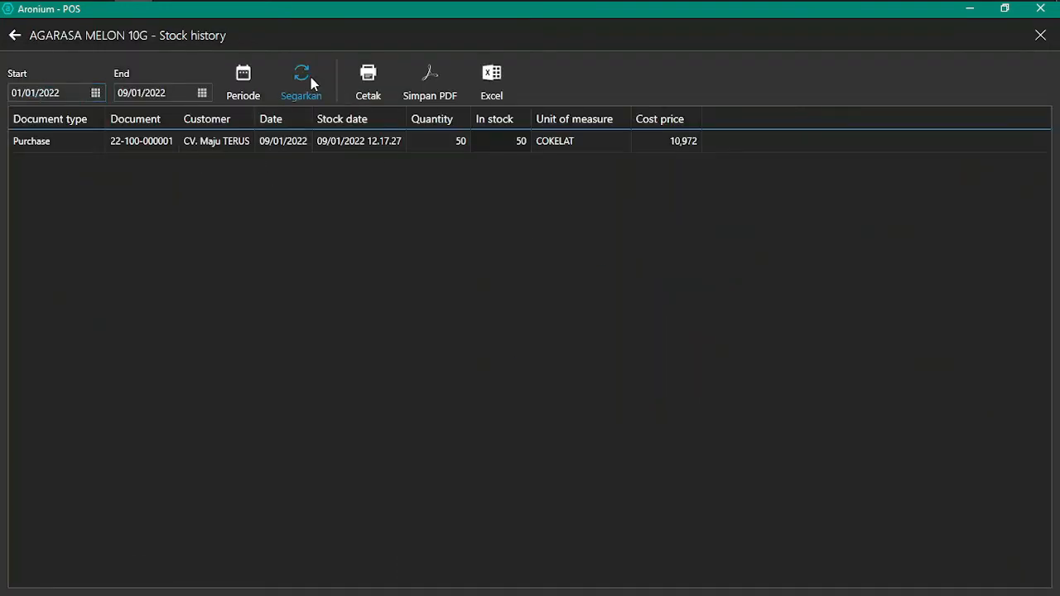
{"action": "left_click", "coordinate": [231, 141]}
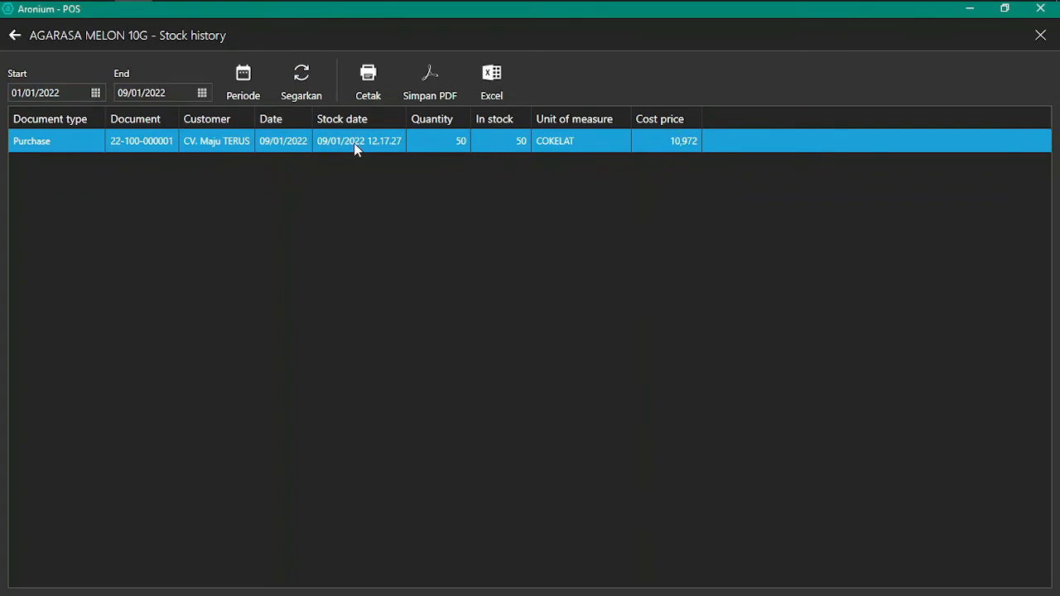
{"action": "left_click", "coordinate": [14, 36]}
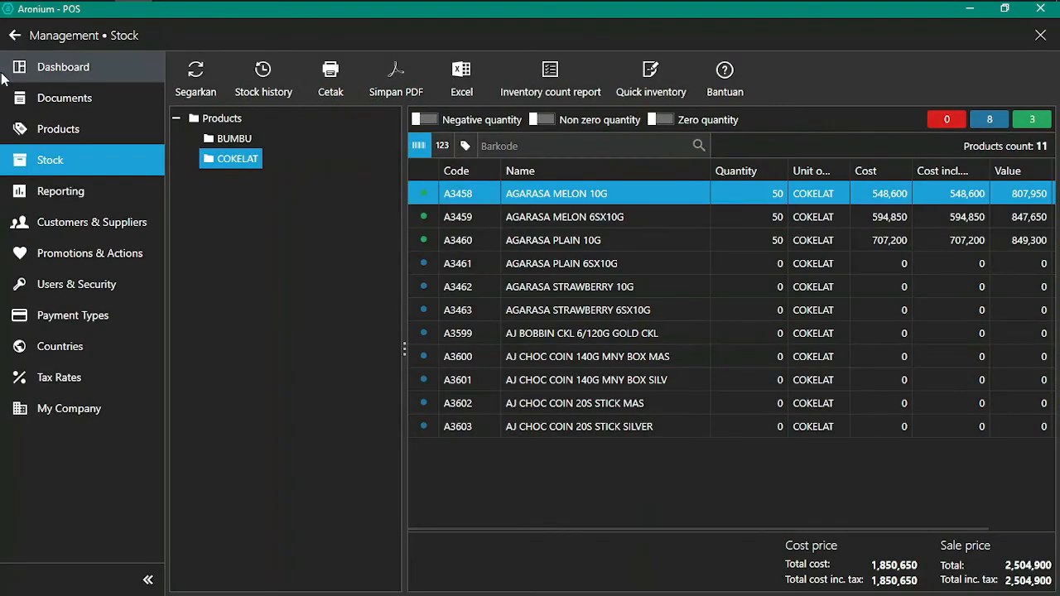
Step: List the documents dated 09/01/2022, and review the COKELAT group's stock quantities again
{"action": "left_click", "coordinate": [66, 99]}
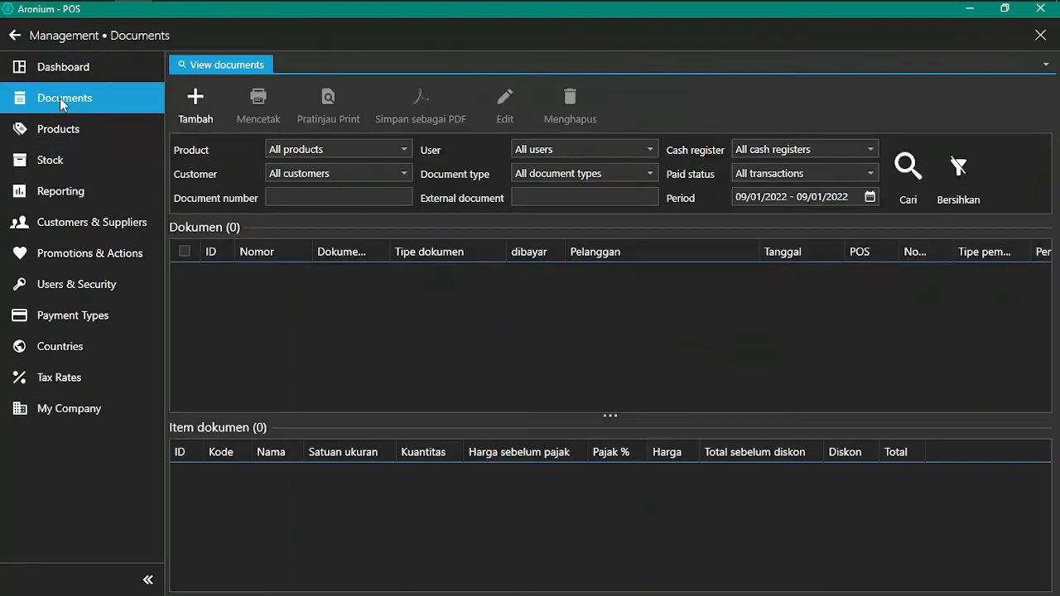
{"action": "left_click", "coordinate": [907, 168]}
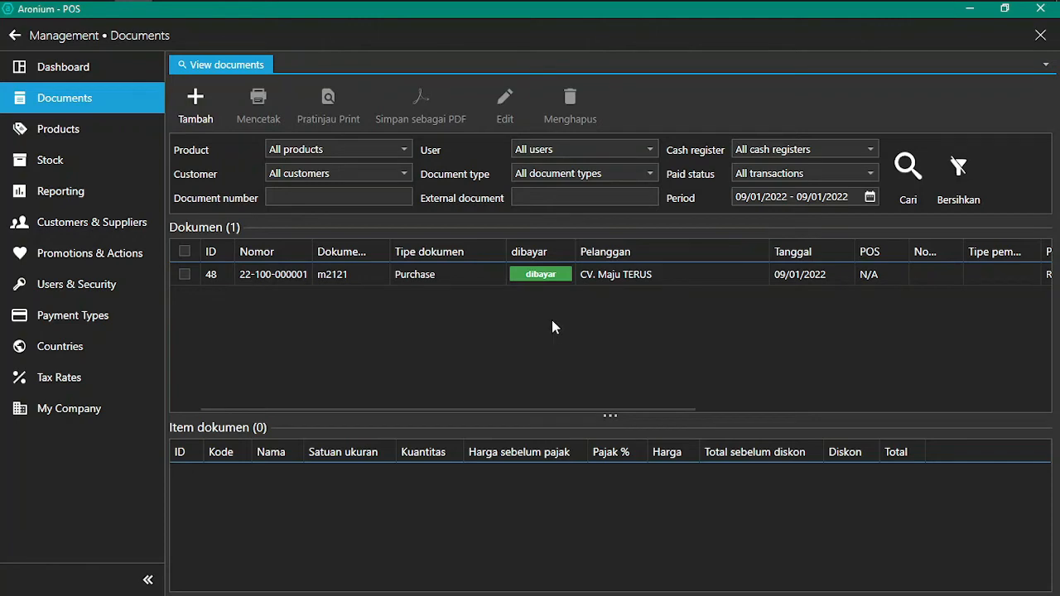
{"action": "left_click", "coordinate": [69, 166]}
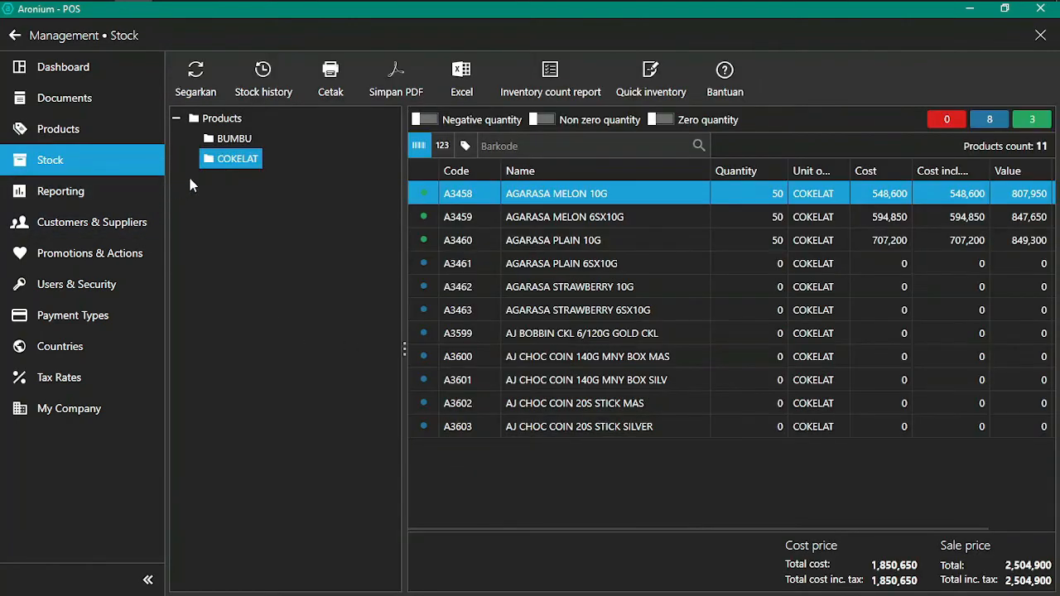
{"action": "left_click", "coordinate": [233, 138]}
{"action": "left_click", "coordinate": [237, 158]}
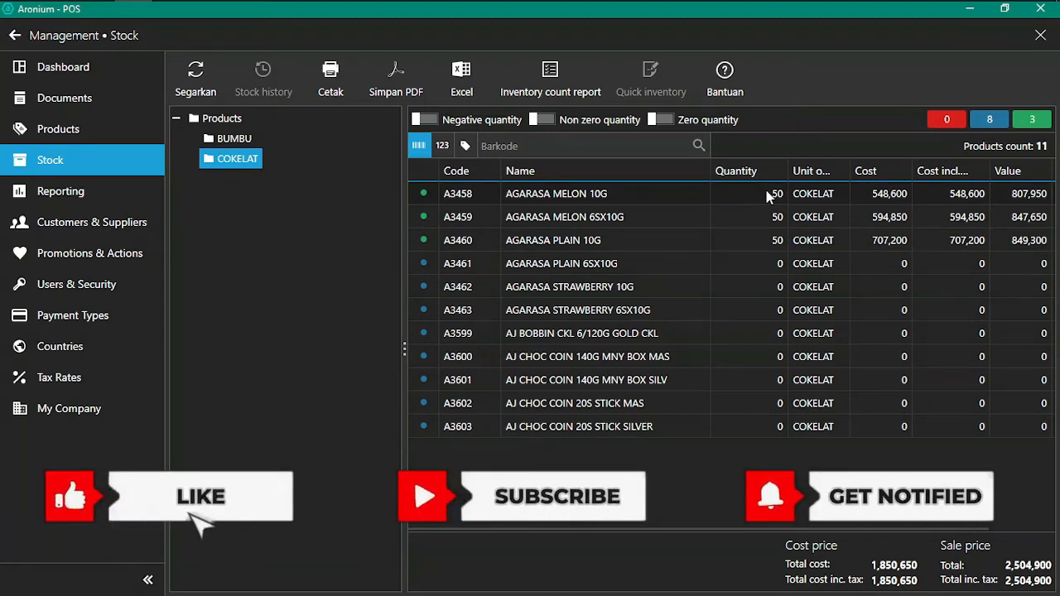
{"action": "left_click", "coordinate": [548, 199]}
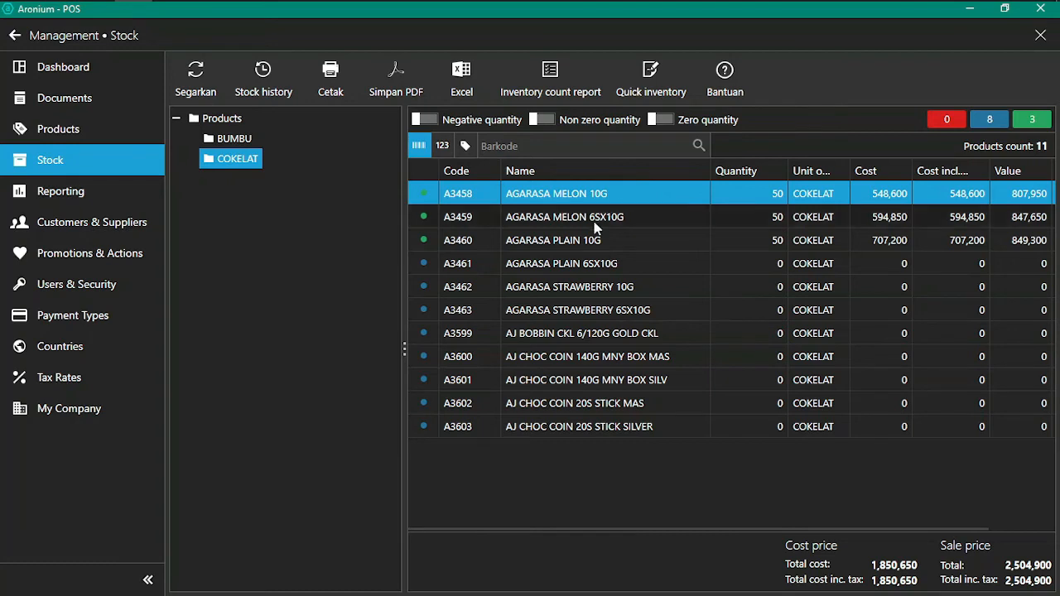
Step: Create a 120 - Stock return document for vendor CV. Maju TERUS with external document number 123
{"action": "left_click", "coordinate": [100, 101]}
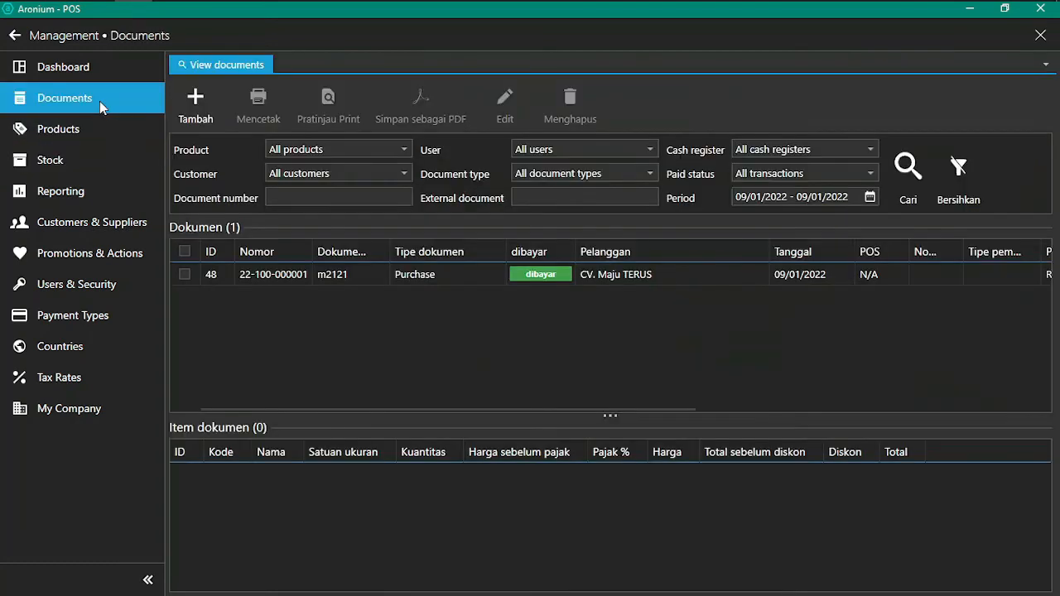
{"action": "left_click", "coordinate": [189, 108]}
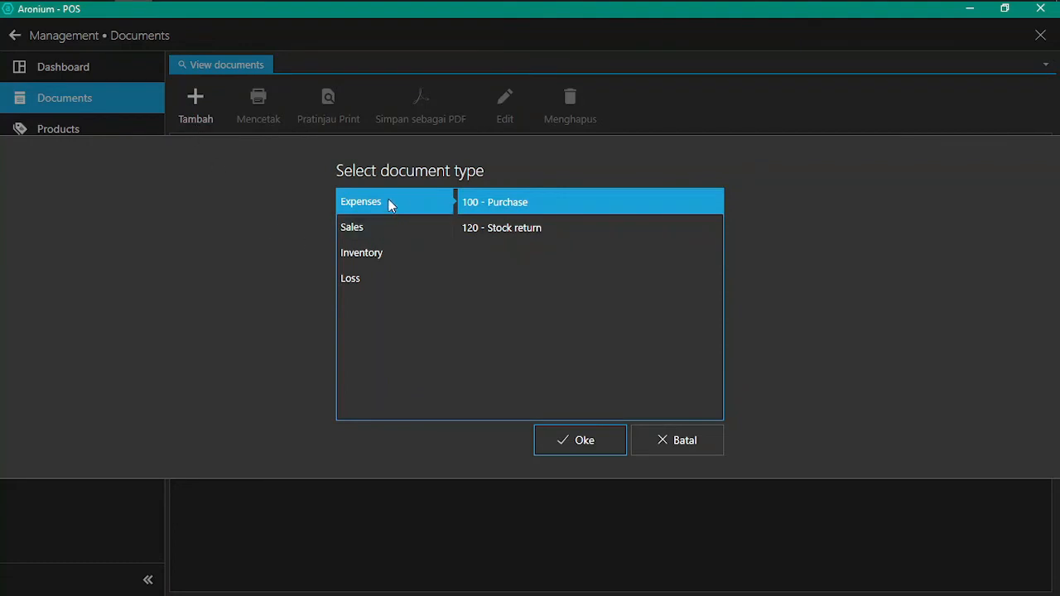
{"action": "left_click", "coordinate": [523, 236]}
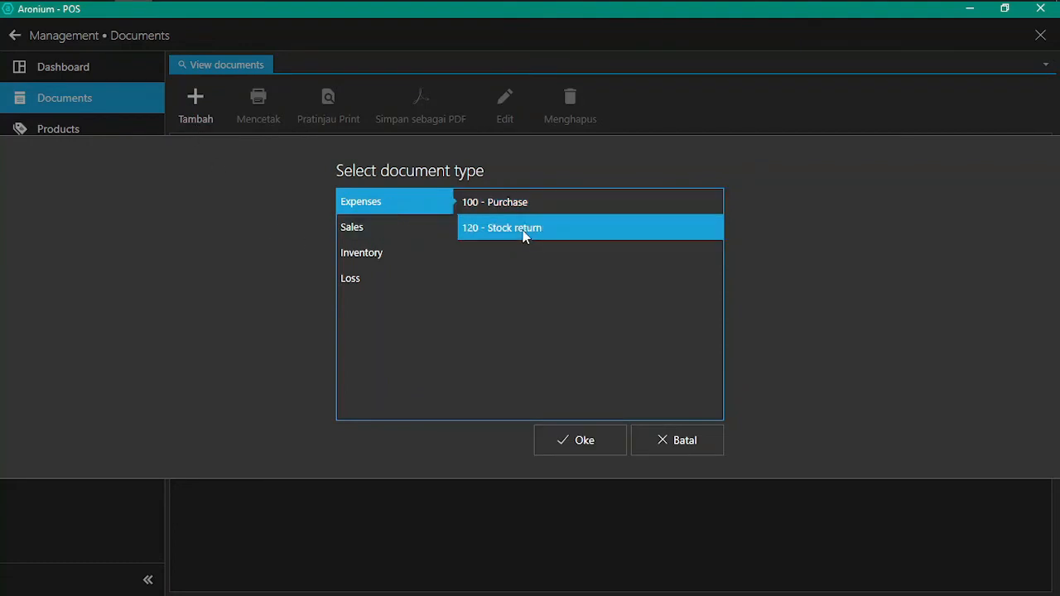
{"action": "left_click", "coordinate": [580, 444]}
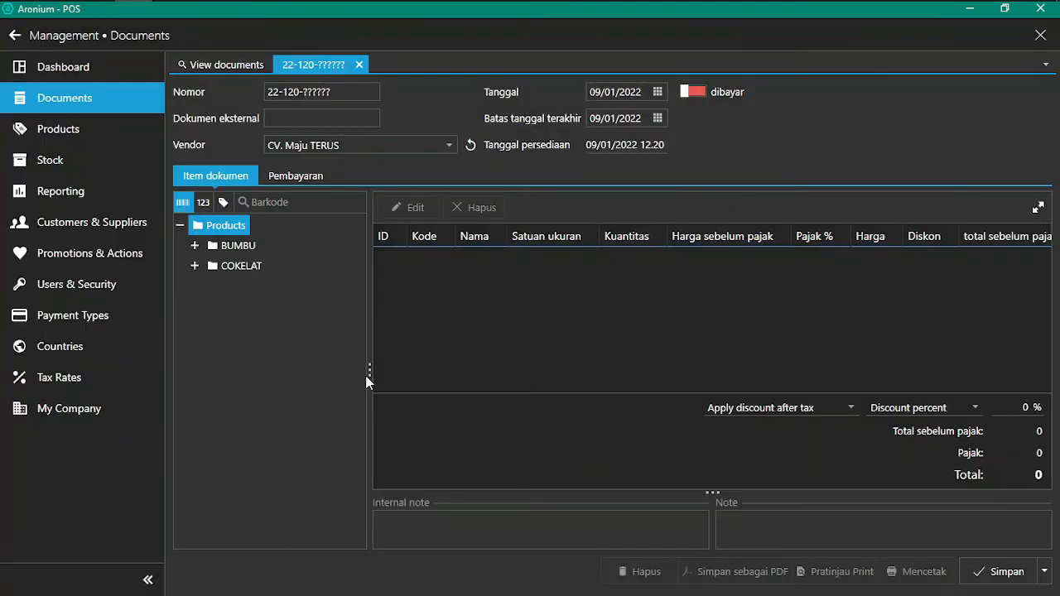
{"action": "left_click", "coordinate": [369, 146]}
{"action": "left_click", "coordinate": [368, 147]}
{"action": "left_click", "coordinate": [324, 117]}
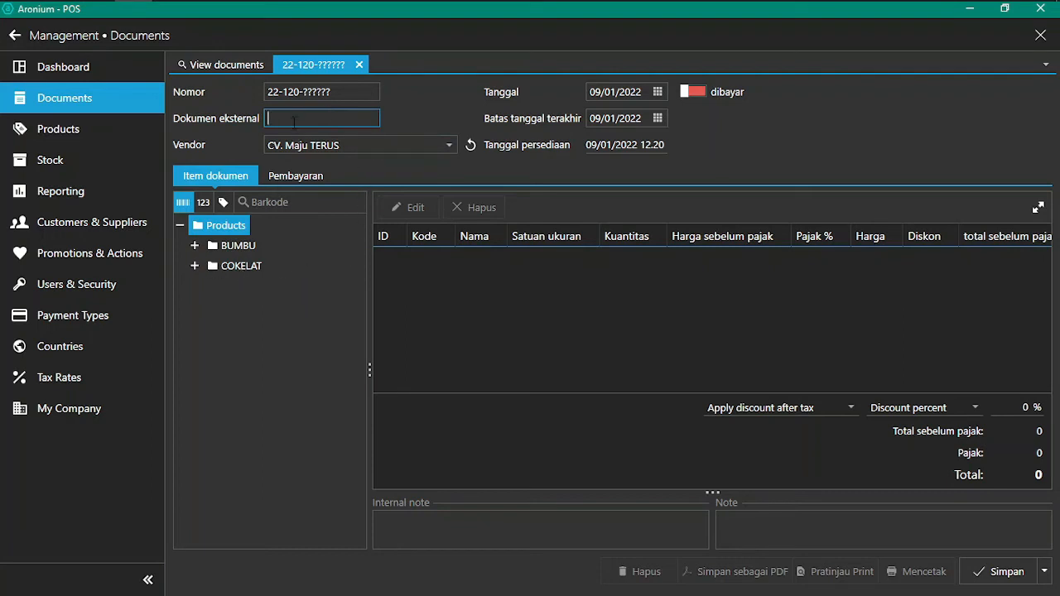
{"action": "type", "text": "123"}
Step: Add AGARASA MELON 10G from the COKELAT group to the stock return with a quantity of 5
{"action": "double_click", "coordinate": [241, 265]}
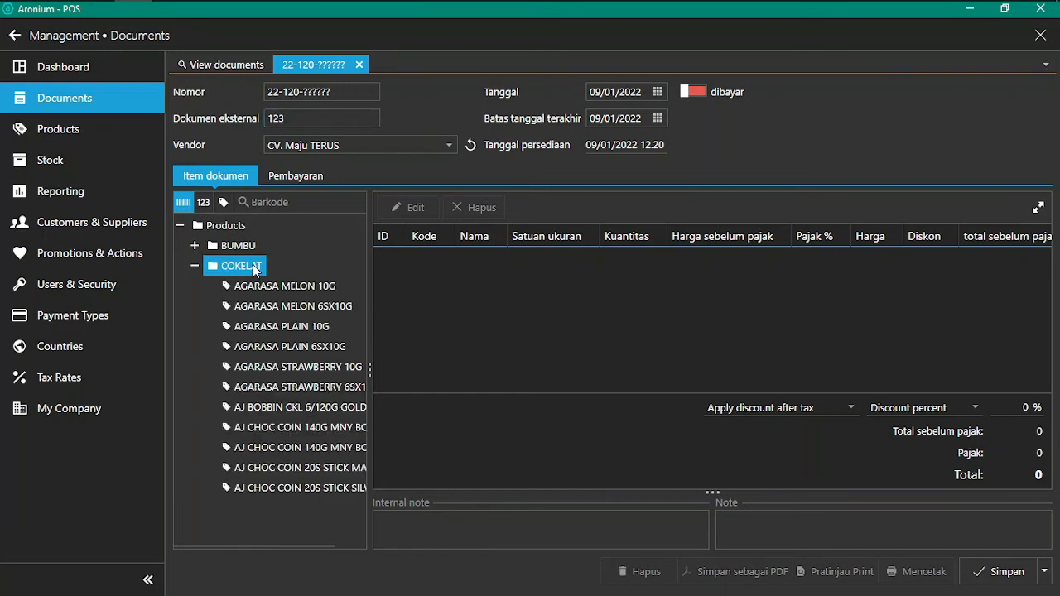
{"action": "double_click", "coordinate": [297, 285]}
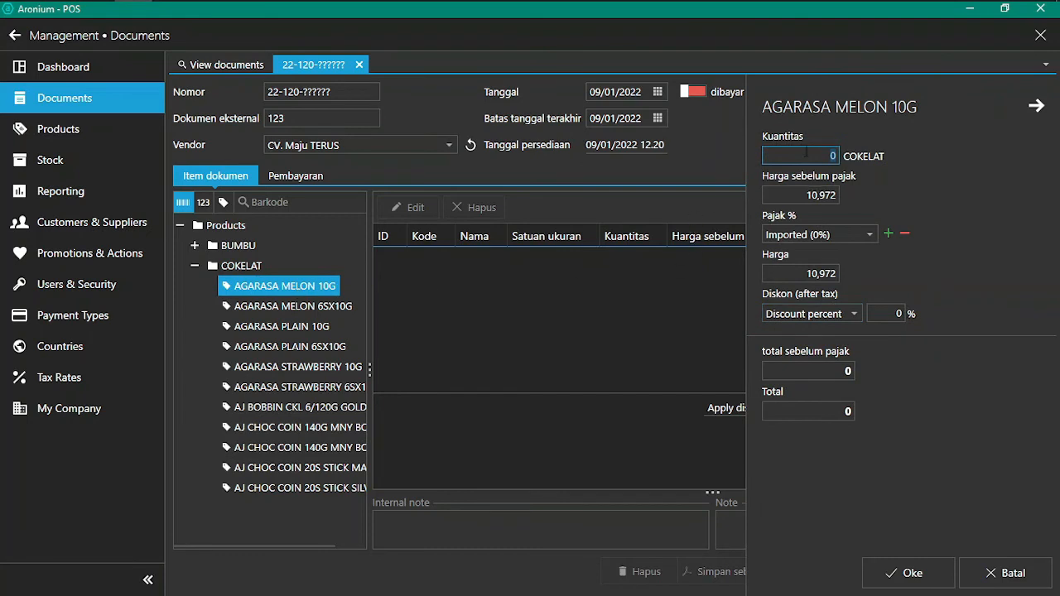
{"action": "type", "text": "5"}
{"action": "left_click", "coordinate": [904, 572]}
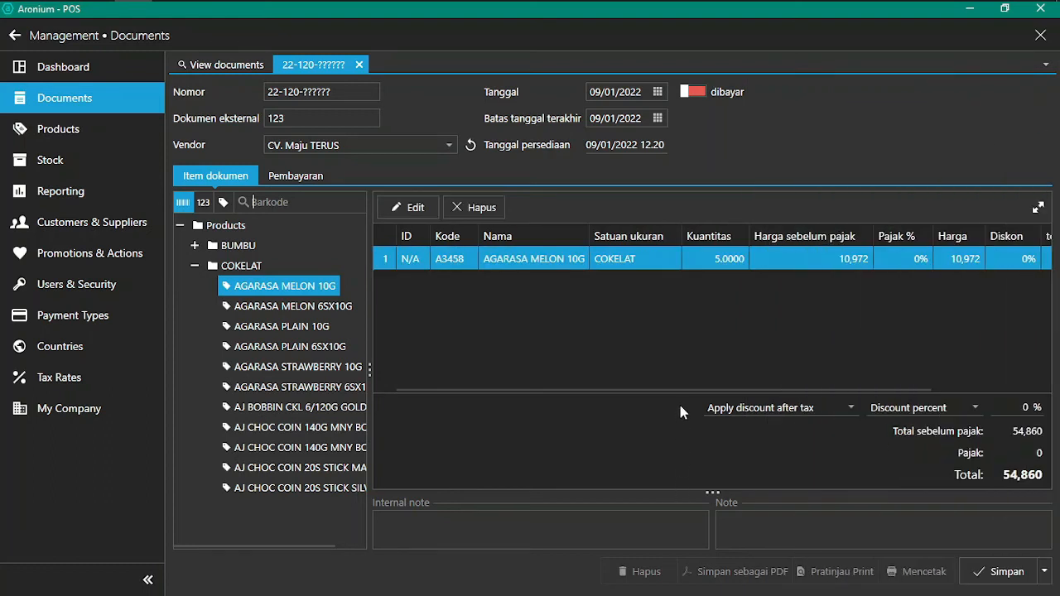
Step: Add AGARASA MELON 6SX10G to the stock return with a quantity of 5, and save and close the document
{"action": "double_click", "coordinate": [314, 306]}
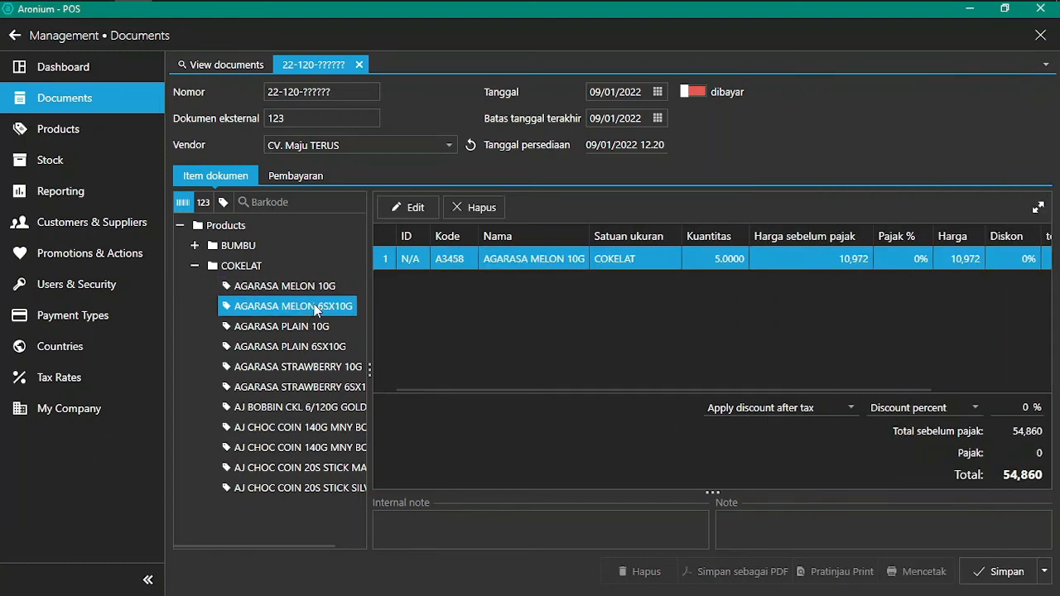
{"action": "type", "text": "5"}
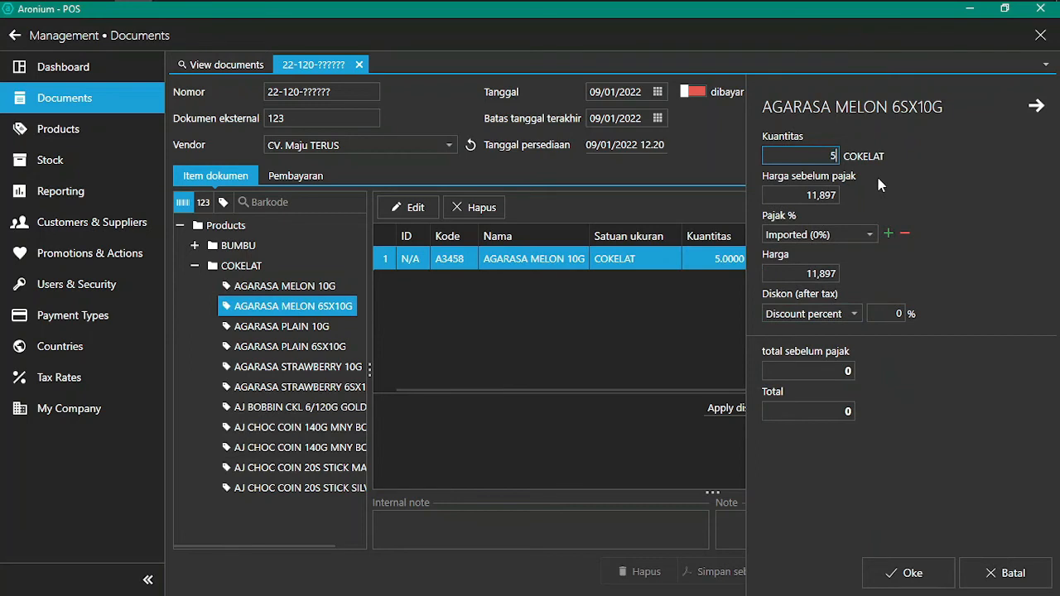
{"action": "left_click", "coordinate": [911, 573]}
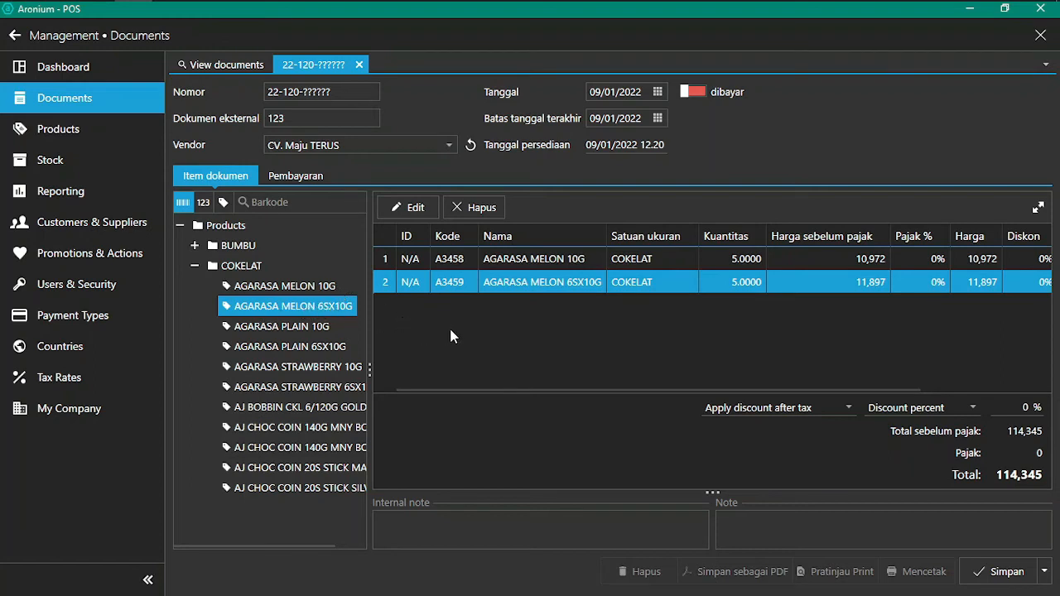
{"action": "left_click", "coordinate": [1044, 572]}
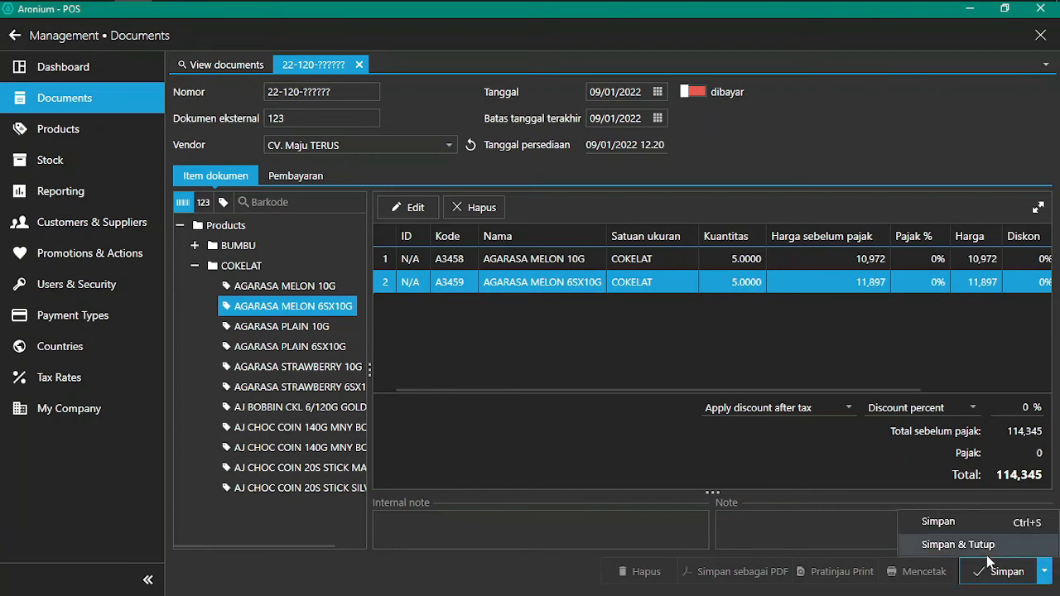
{"action": "left_click", "coordinate": [963, 545]}
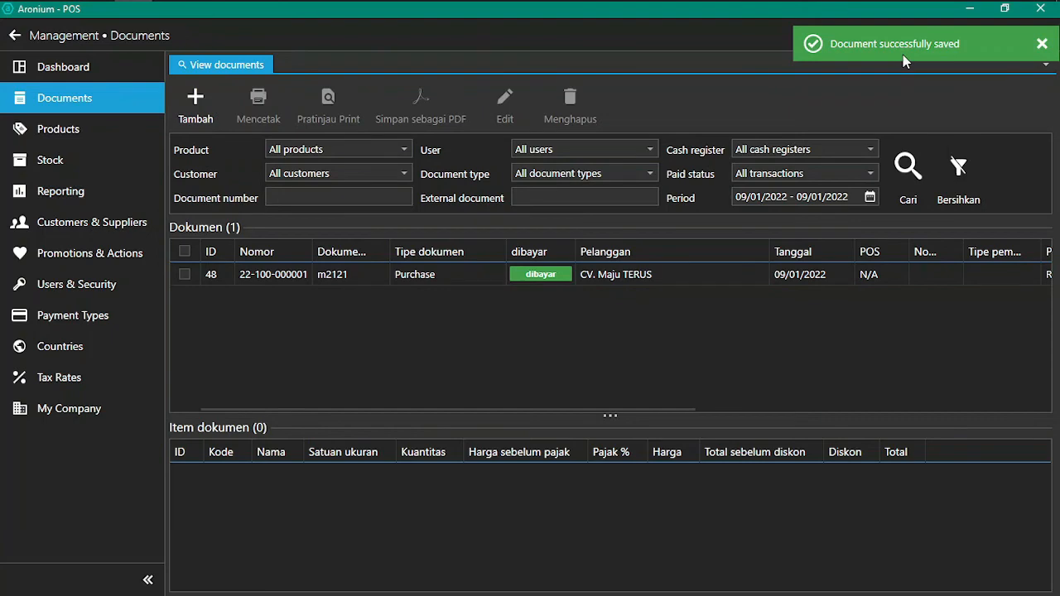
Step: Refresh the stock list and check the COKELAT group's quantities after the stock return
{"action": "left_click", "coordinate": [46, 160]}
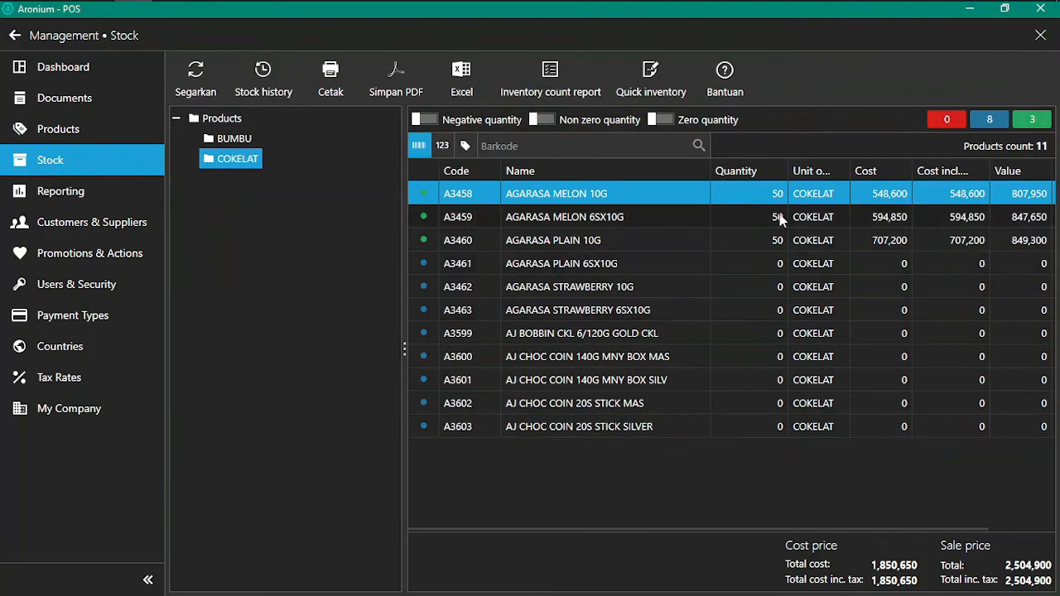
{"action": "left_click", "coordinate": [191, 79]}
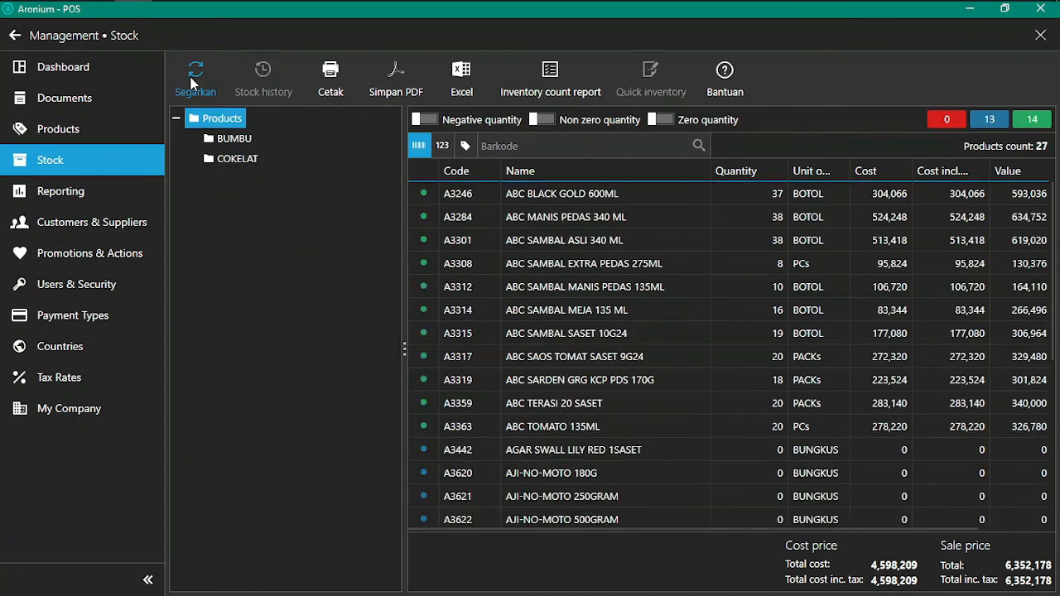
{"action": "left_click", "coordinate": [243, 160]}
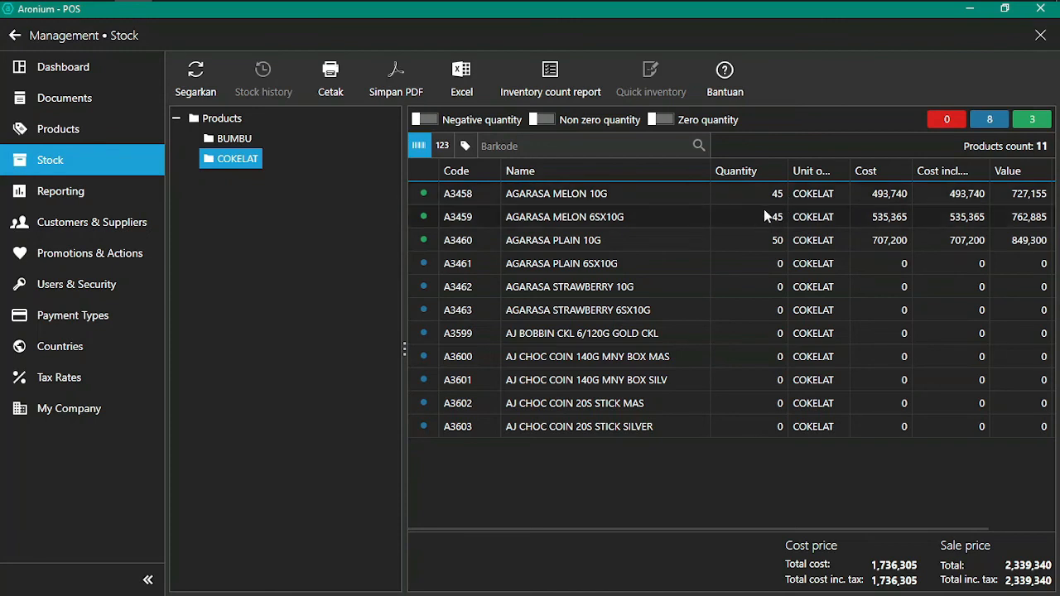
Step: Check the stock return entry in the stock history of AGARASA MELON 10G, and go back to the stock list
{"action": "left_click", "coordinate": [565, 197]}
{"action": "right_click", "coordinate": [564, 197]}
{"action": "left_click", "coordinate": [617, 259]}
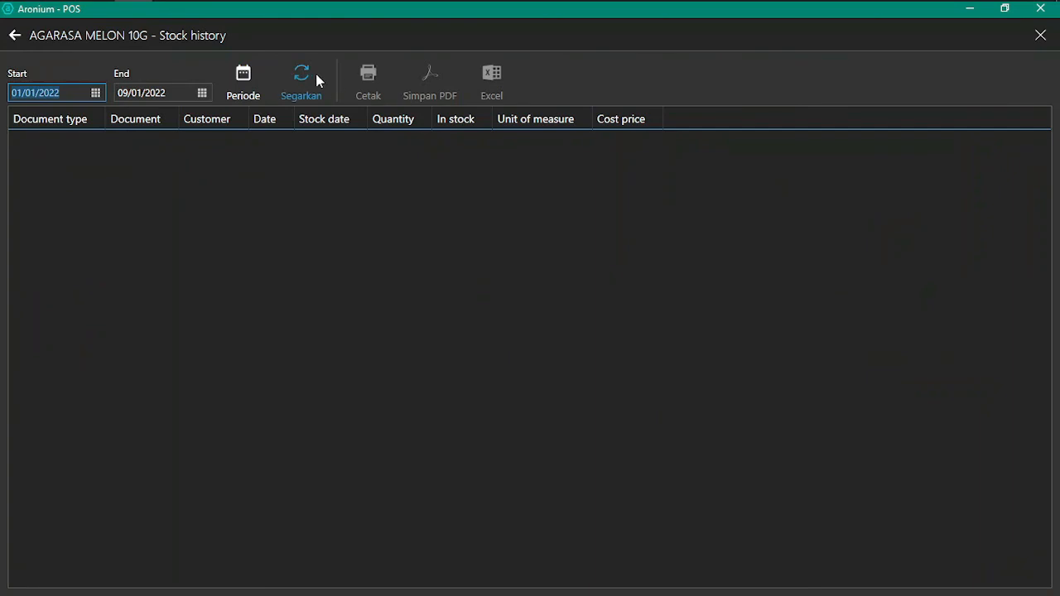
{"action": "left_click", "coordinate": [314, 79]}
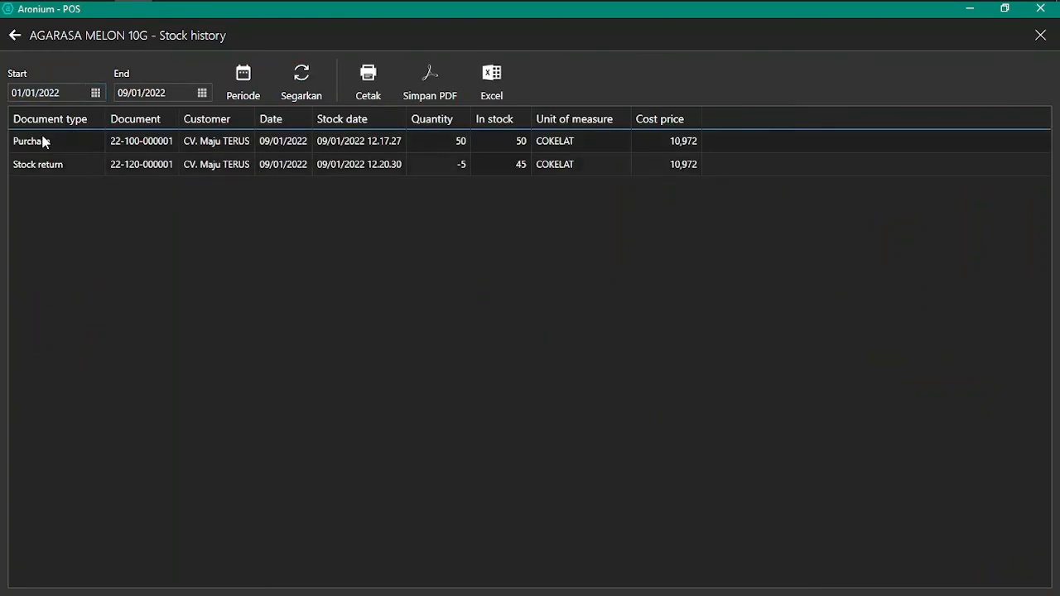
{"action": "left_click", "coordinate": [14, 36]}
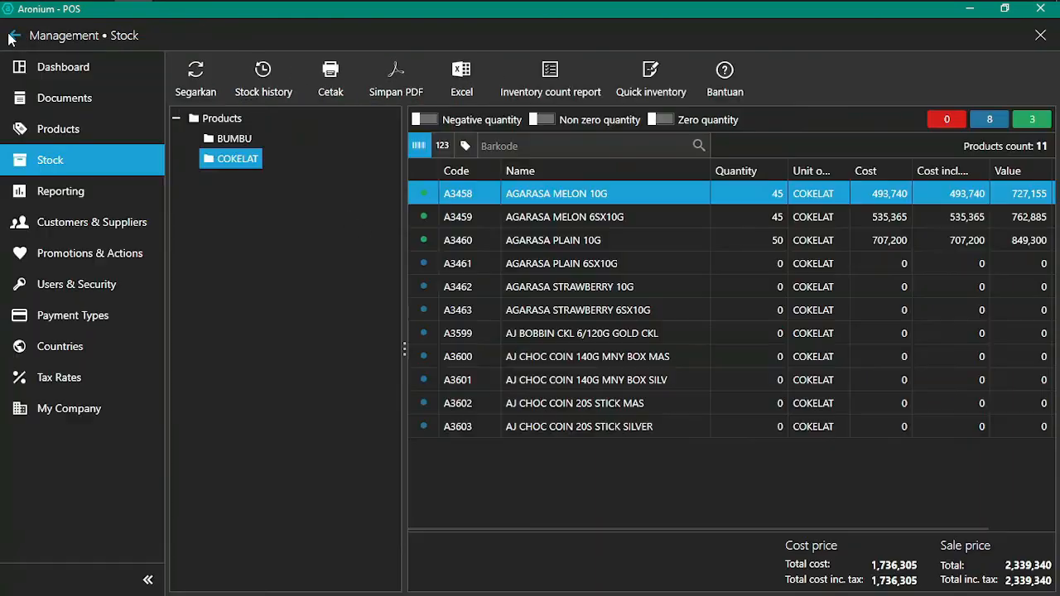
Step: Refresh the document list for 09/01/2022 and filter it by document type 100 - Purchase
{"action": "left_click", "coordinate": [71, 102]}
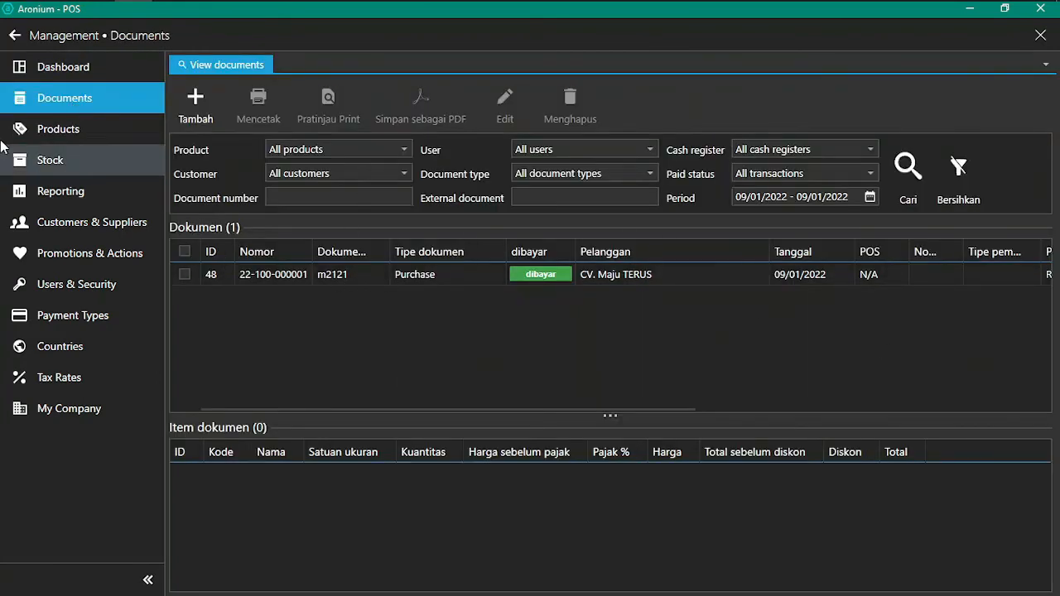
{"action": "left_click", "coordinate": [904, 169]}
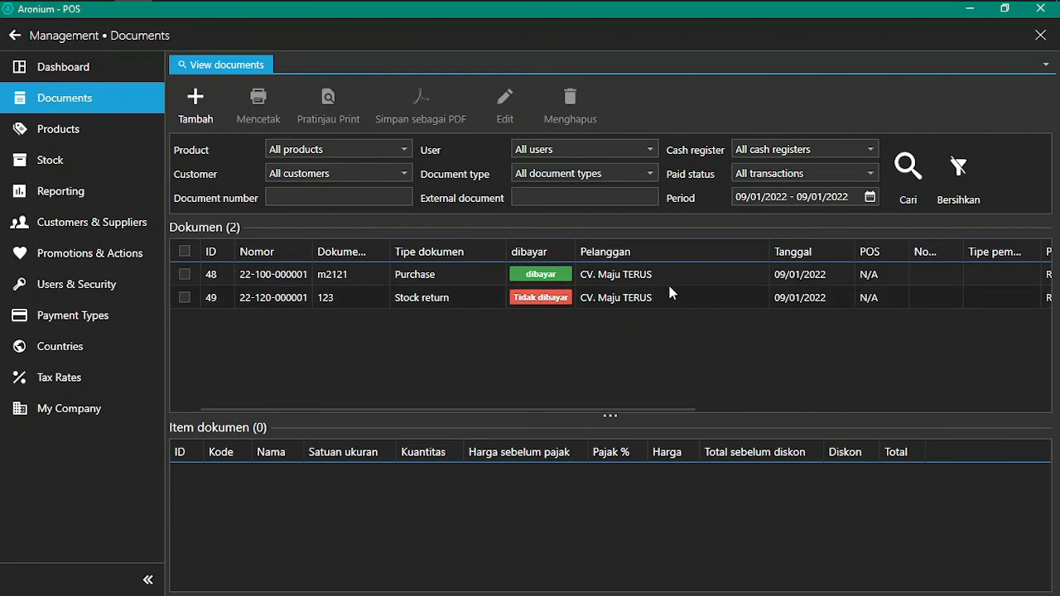
{"action": "left_click", "coordinate": [603, 178]}
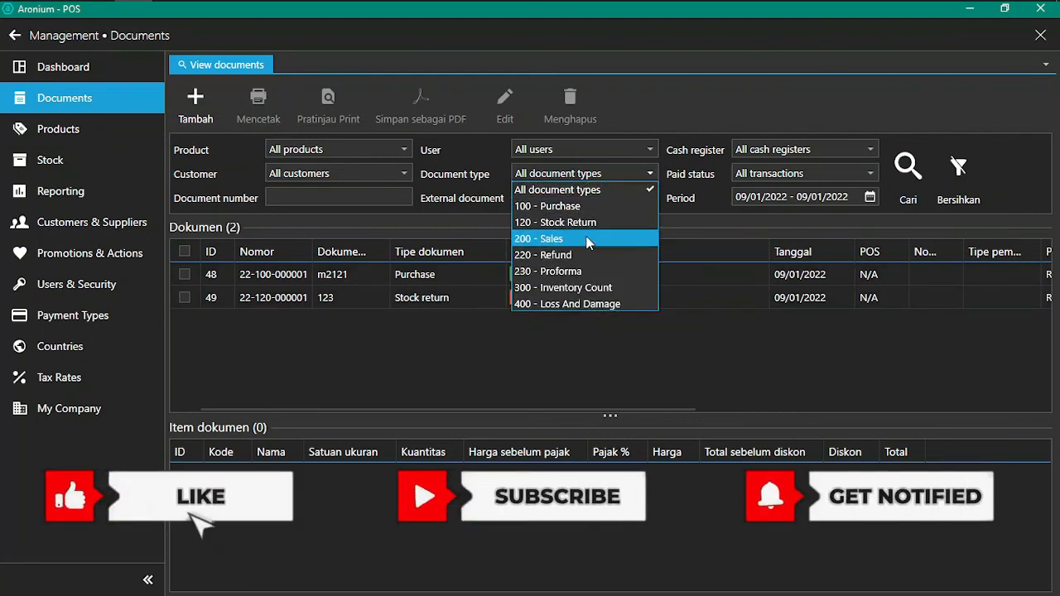
{"action": "left_click", "coordinate": [613, 206]}
{"action": "left_click", "coordinate": [911, 171]}
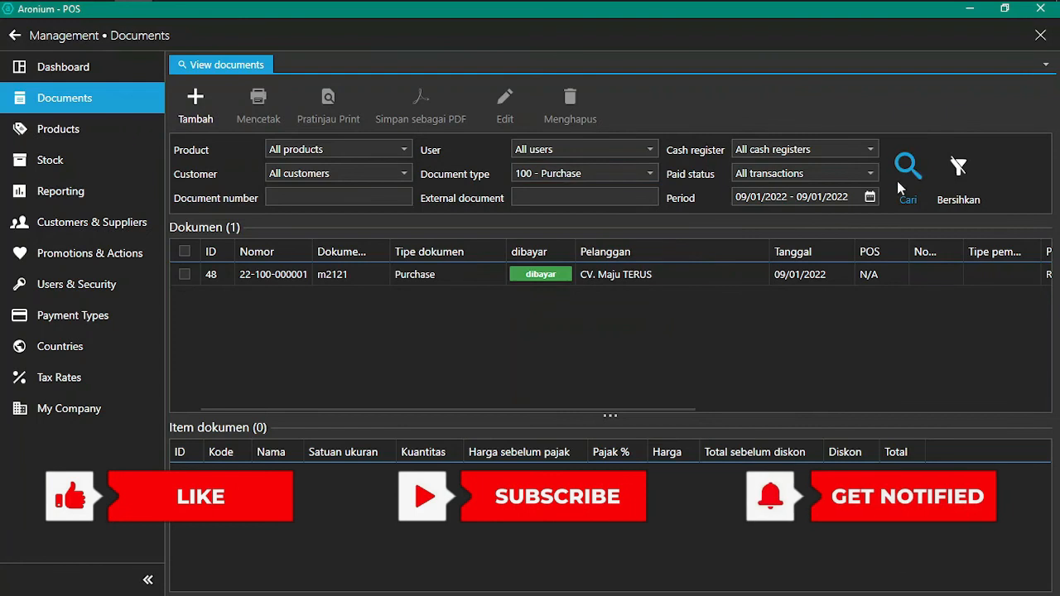
Step: Filter the document list by document type 120 - Stock Return, and go back to the sales screen
{"action": "left_click", "coordinate": [561, 176]}
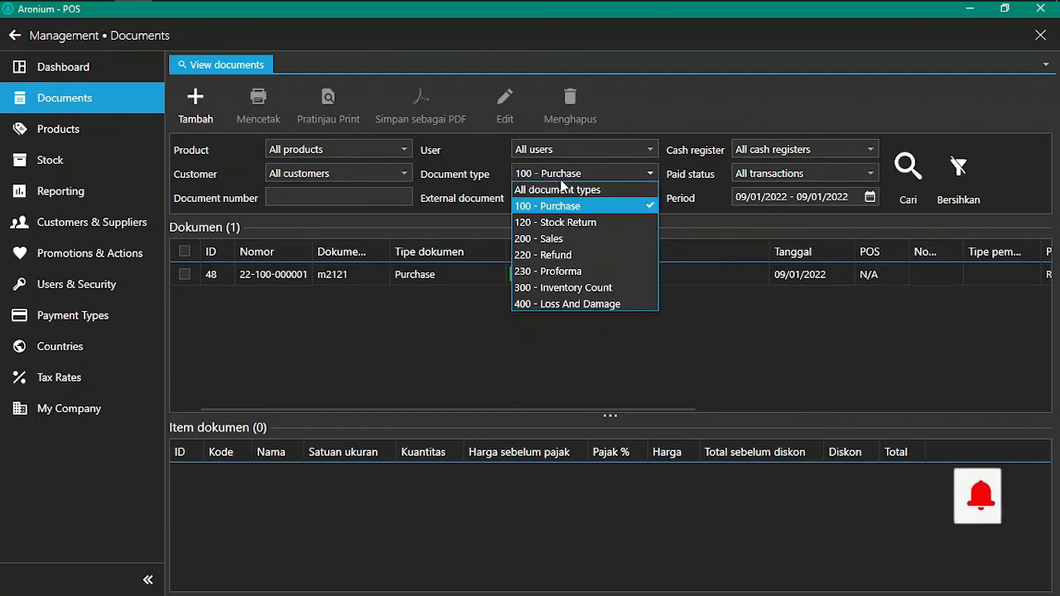
{"action": "left_click", "coordinate": [571, 222]}
{"action": "left_click", "coordinate": [911, 168]}
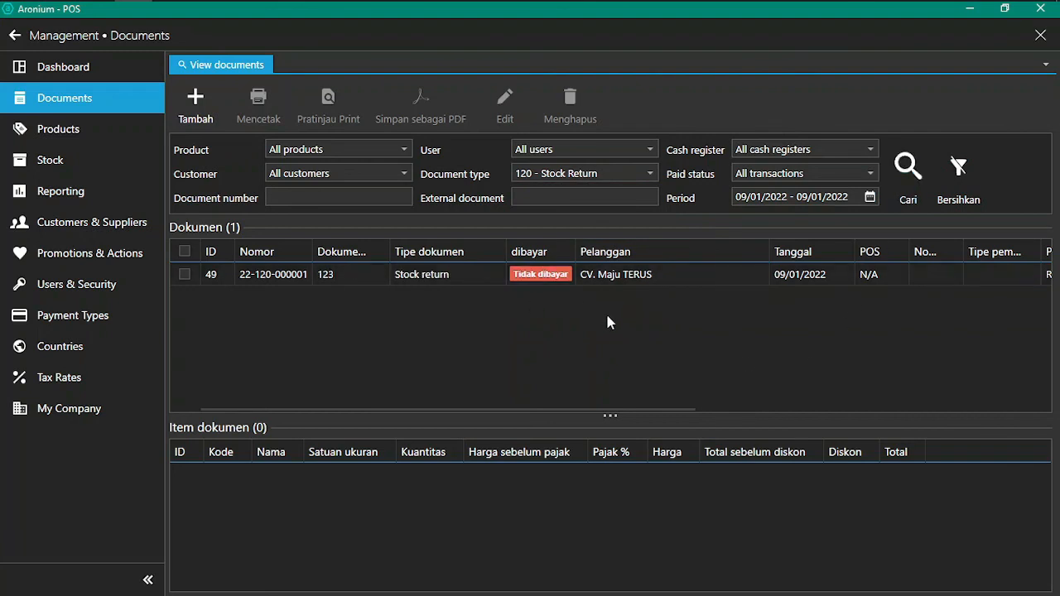
{"action": "left_click", "coordinate": [15, 36]}
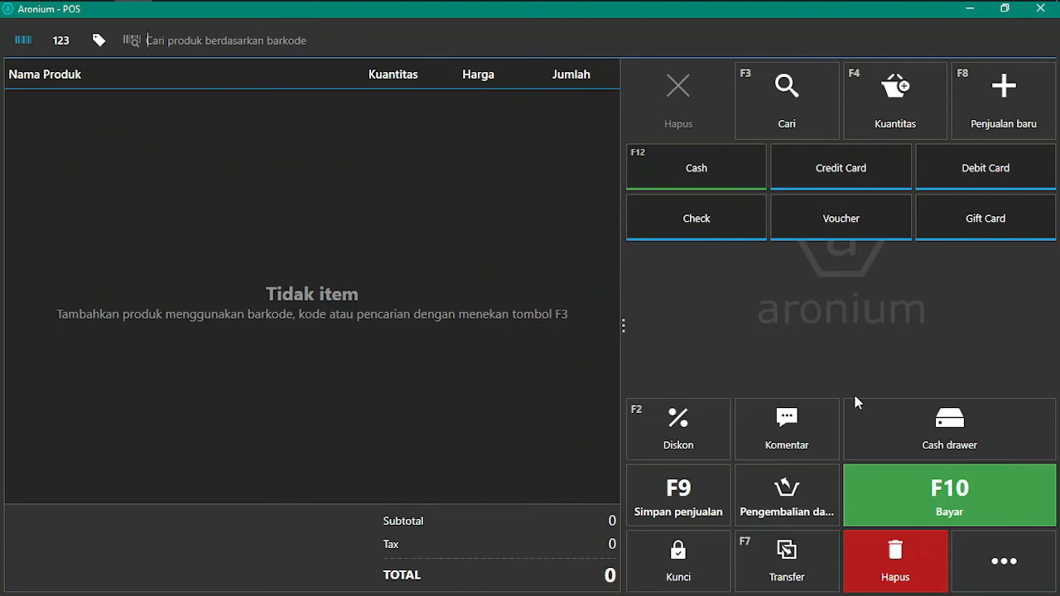
Step: Examine the Sales, Inventory and Loss document types offered for a new document, without creating one, and go back to the sales screen
{"action": "left_click", "coordinate": [1003, 562]}
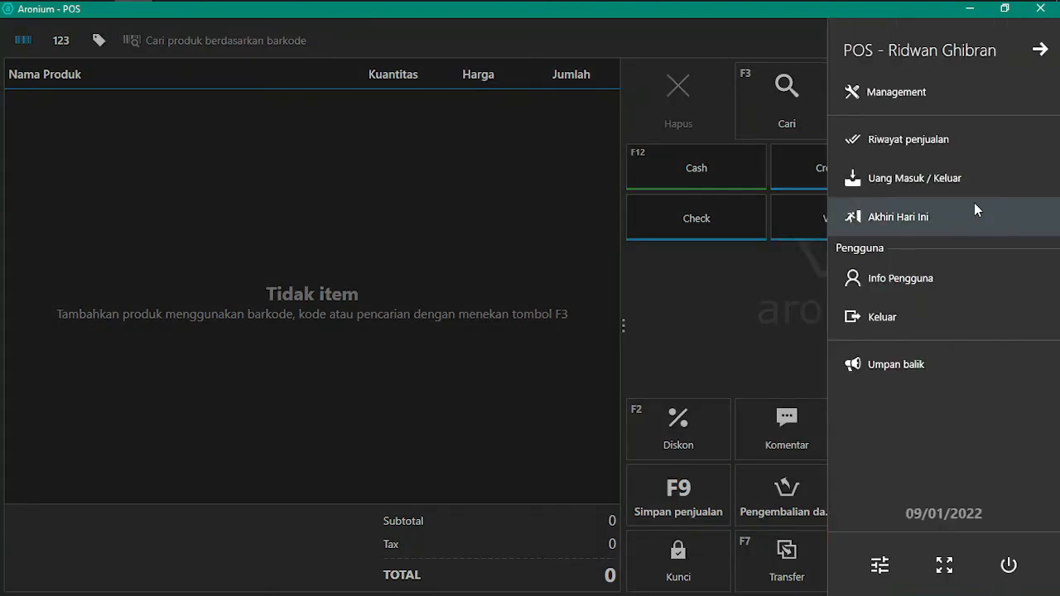
{"action": "left_click", "coordinate": [930, 102]}
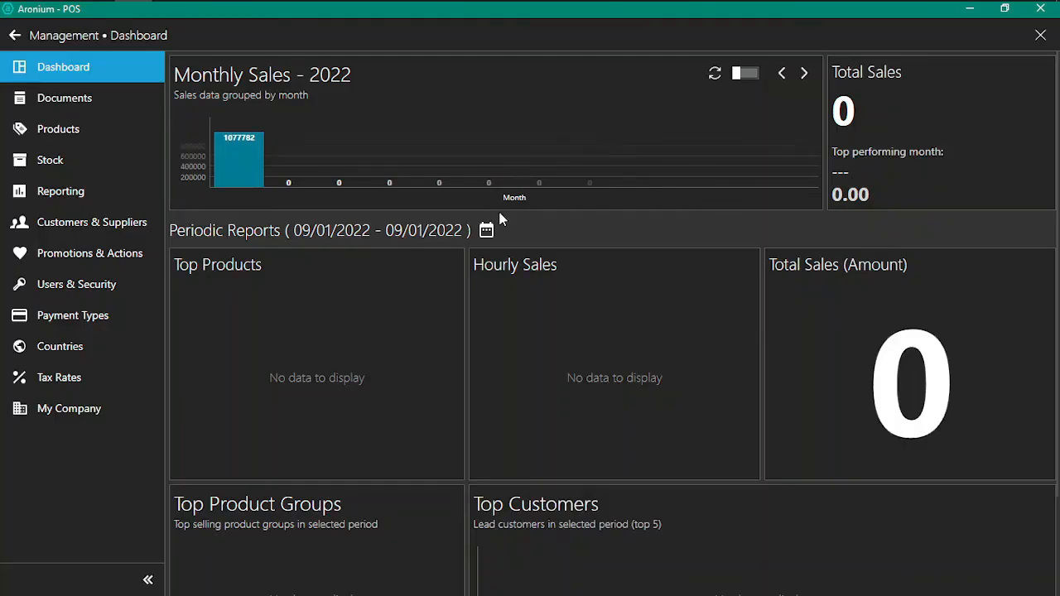
{"action": "left_click", "coordinate": [127, 99]}
{"action": "left_click", "coordinate": [203, 118]}
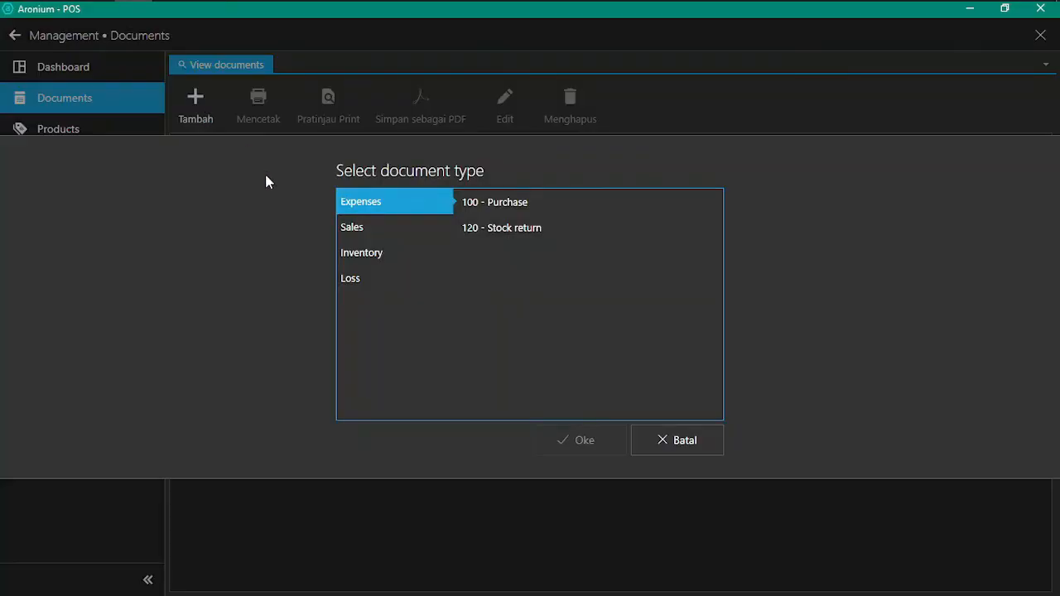
{"action": "left_click", "coordinate": [378, 228]}
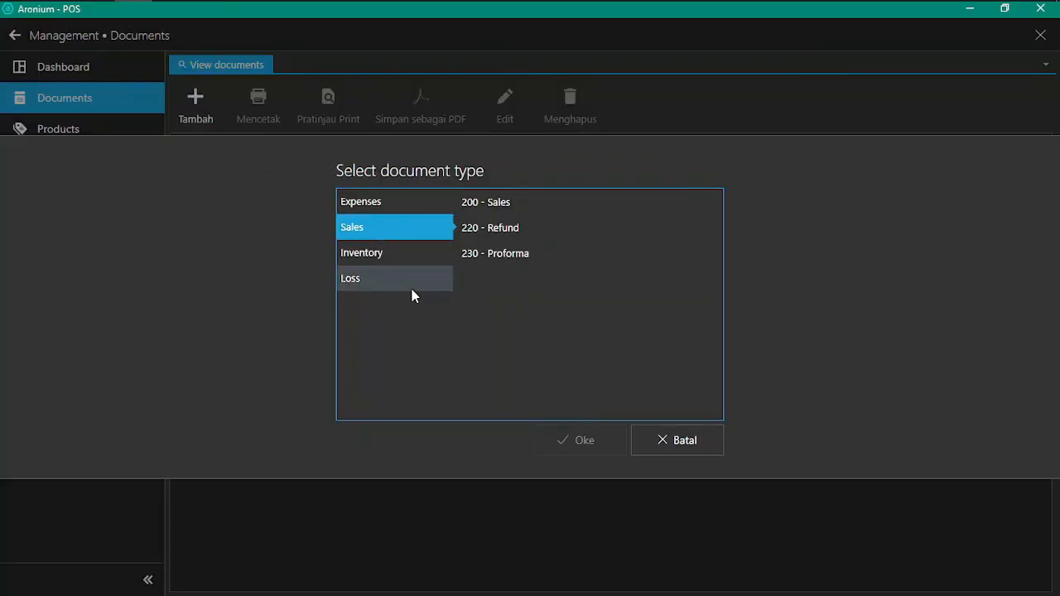
{"action": "left_click", "coordinate": [389, 256]}
{"action": "left_click", "coordinate": [381, 281]}
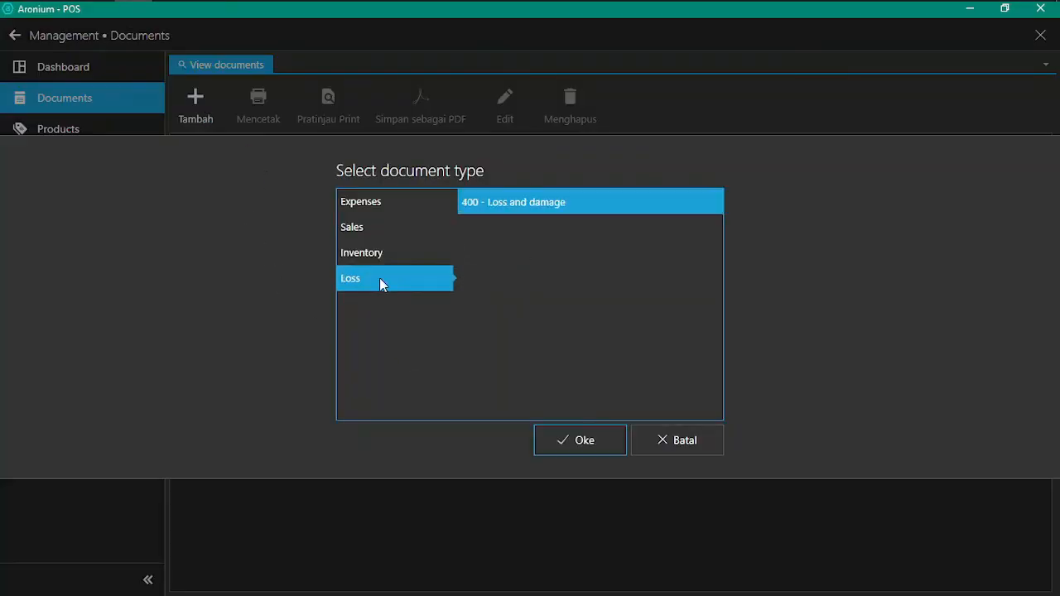
{"action": "left_click", "coordinate": [719, 447]}
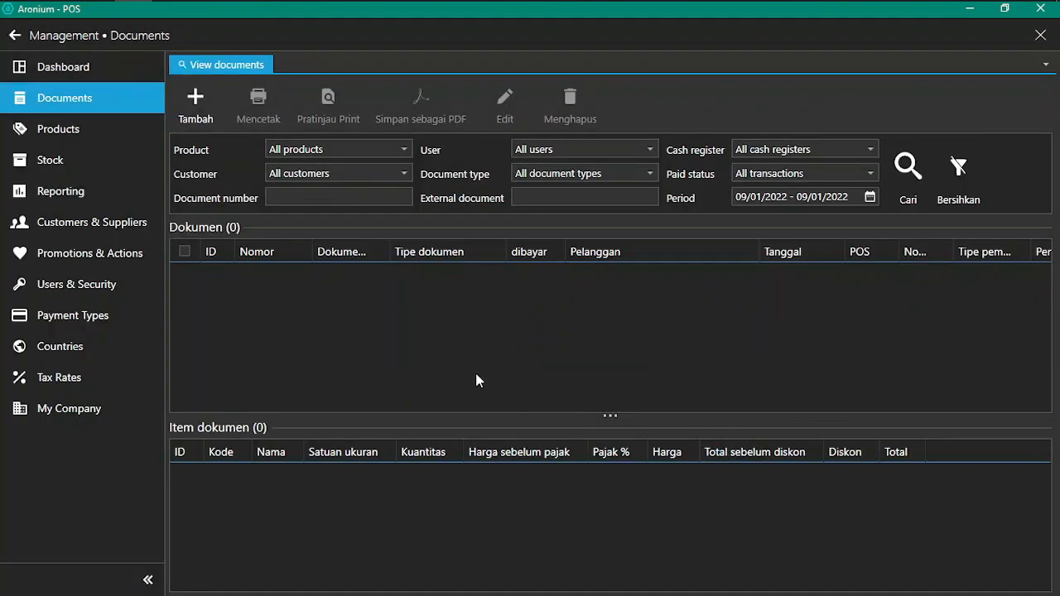
{"action": "left_click", "coordinate": [12, 36]}
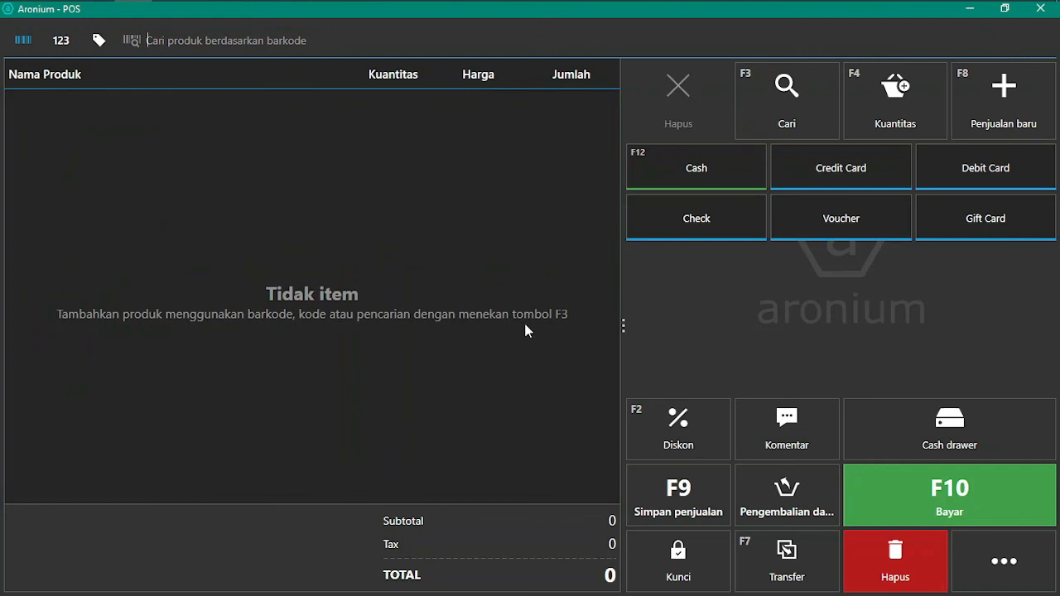